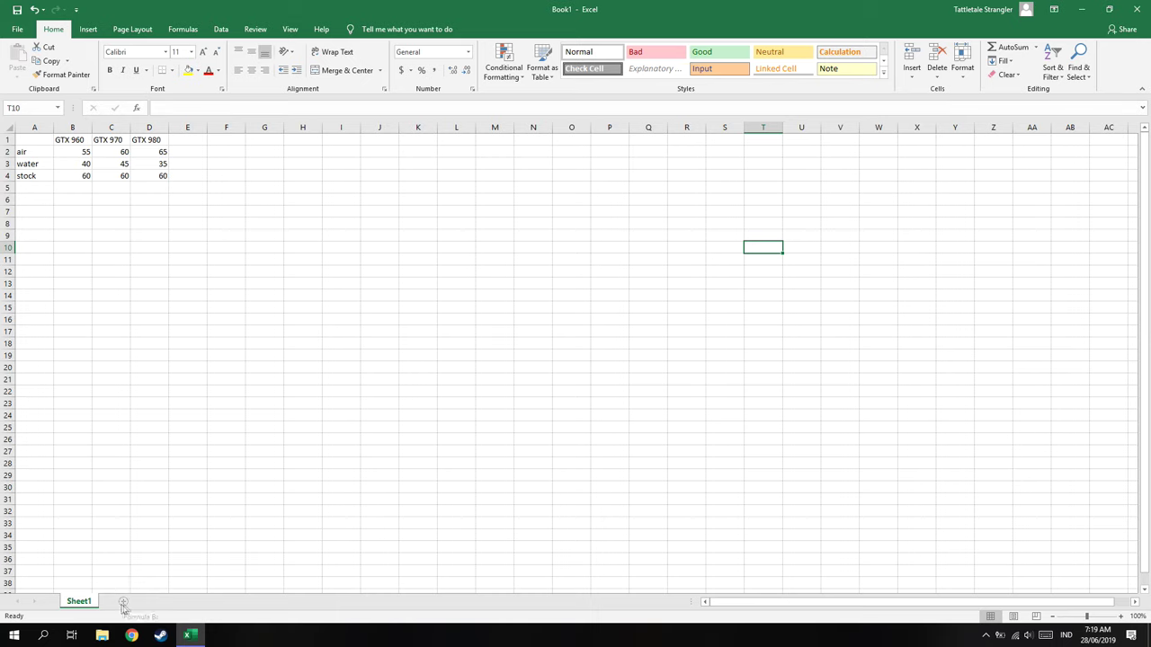
# - Zoom the sheet in to 180% so the table reads large
pyautogui.click(1119, 618)
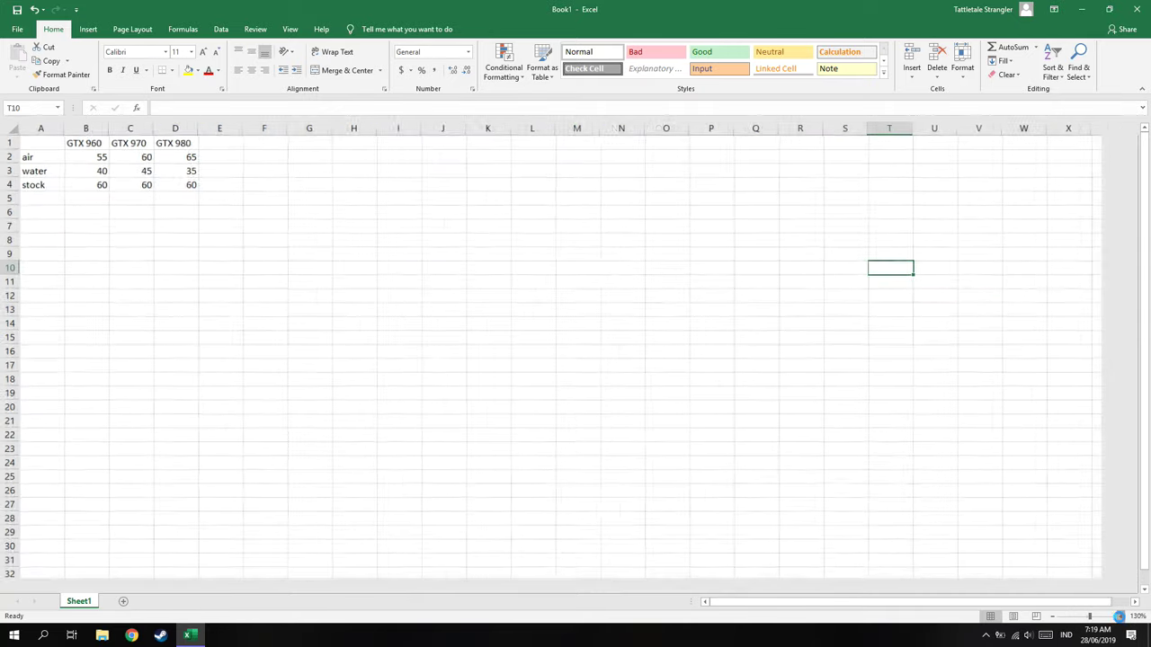
pyautogui.click(1119, 618)
pyautogui.click(1119, 618)
pyautogui.moveTo(822, 603); pyautogui.dragTo(785, 603)
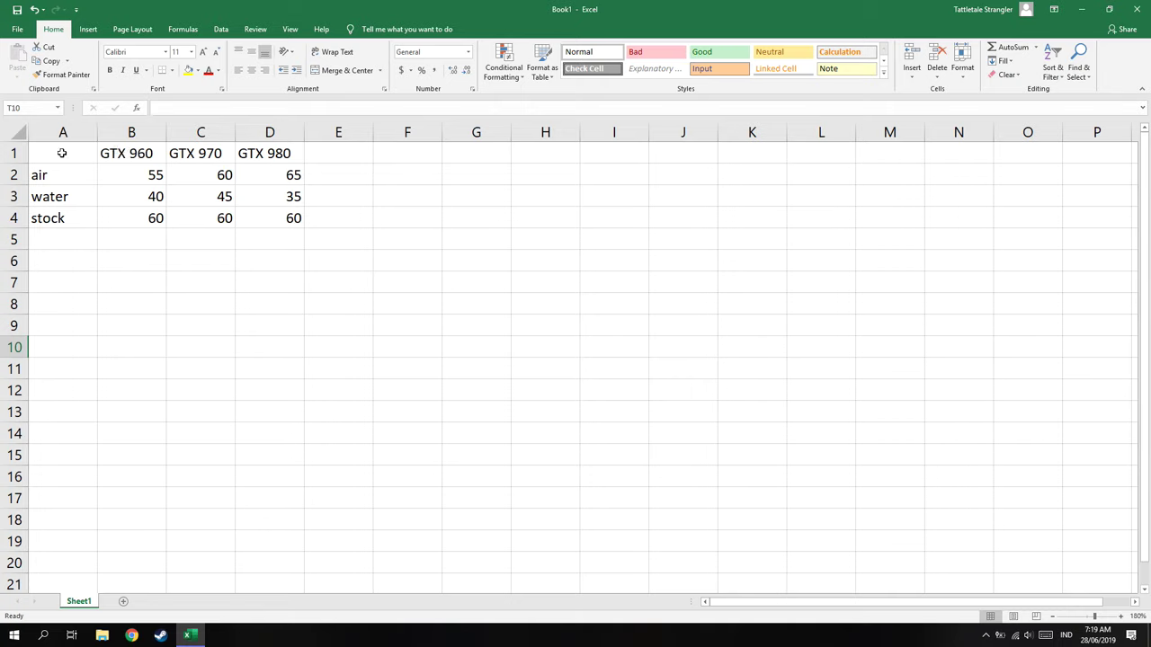
# - Select the GTX 960 header, header row 1 and the air, water, stock labels
pyautogui.click(115, 153)
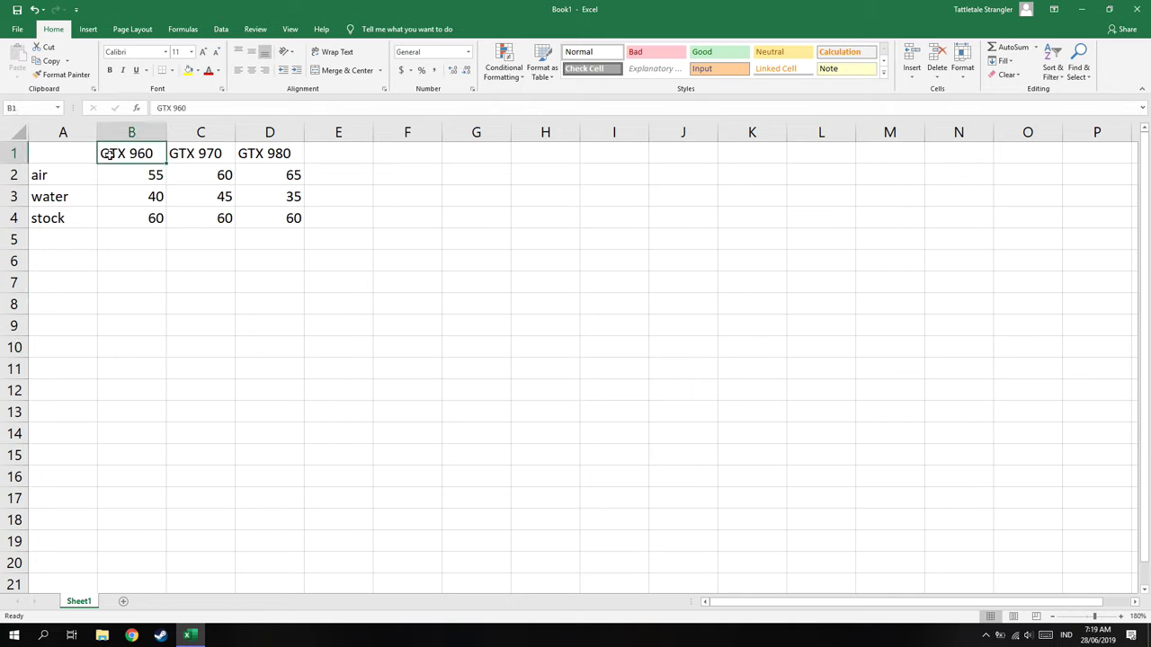
pyautogui.click(4, 154)
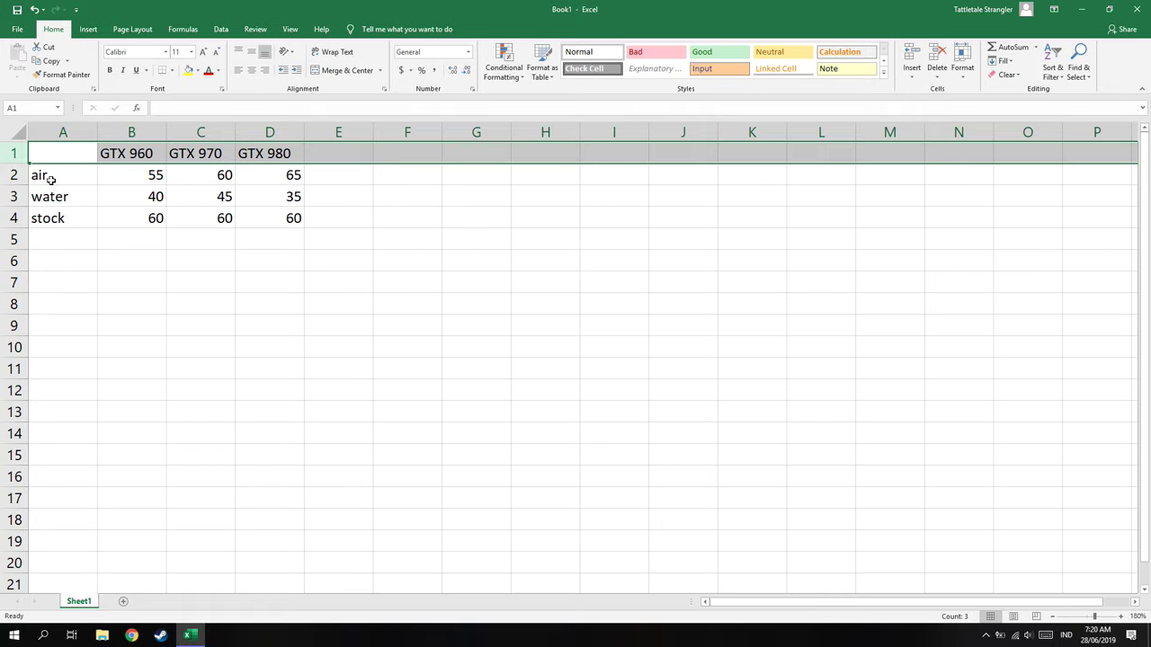
pyautogui.click(51, 179)
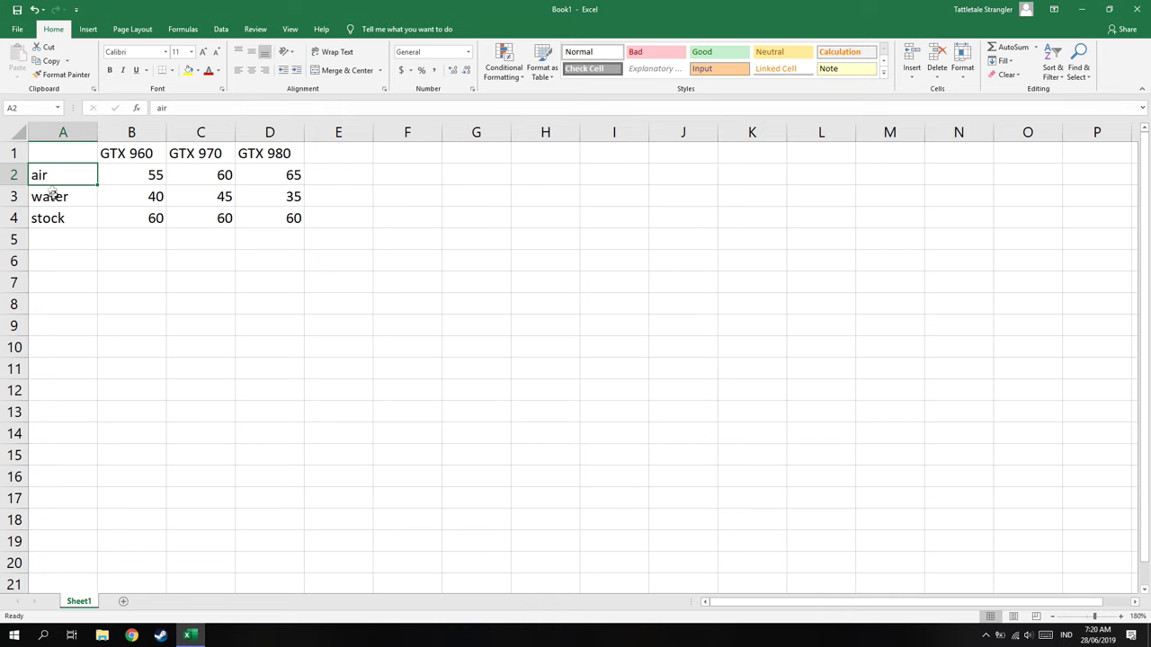
pyautogui.click(61, 206)
pyautogui.click(67, 222)
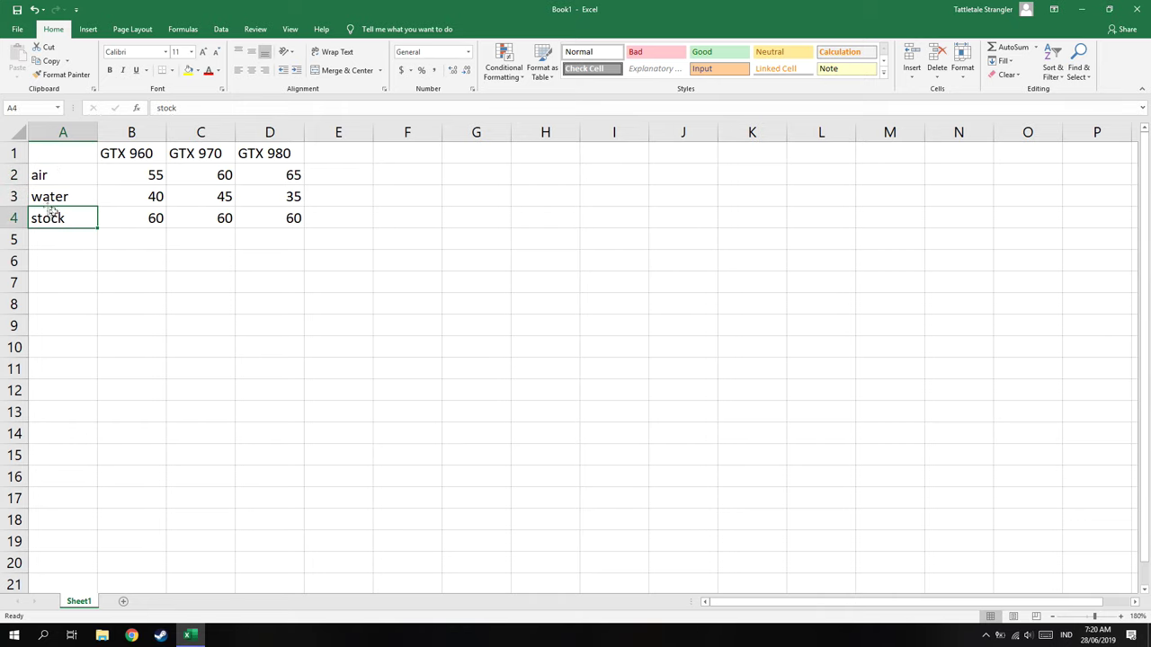
pyautogui.click(52, 179)
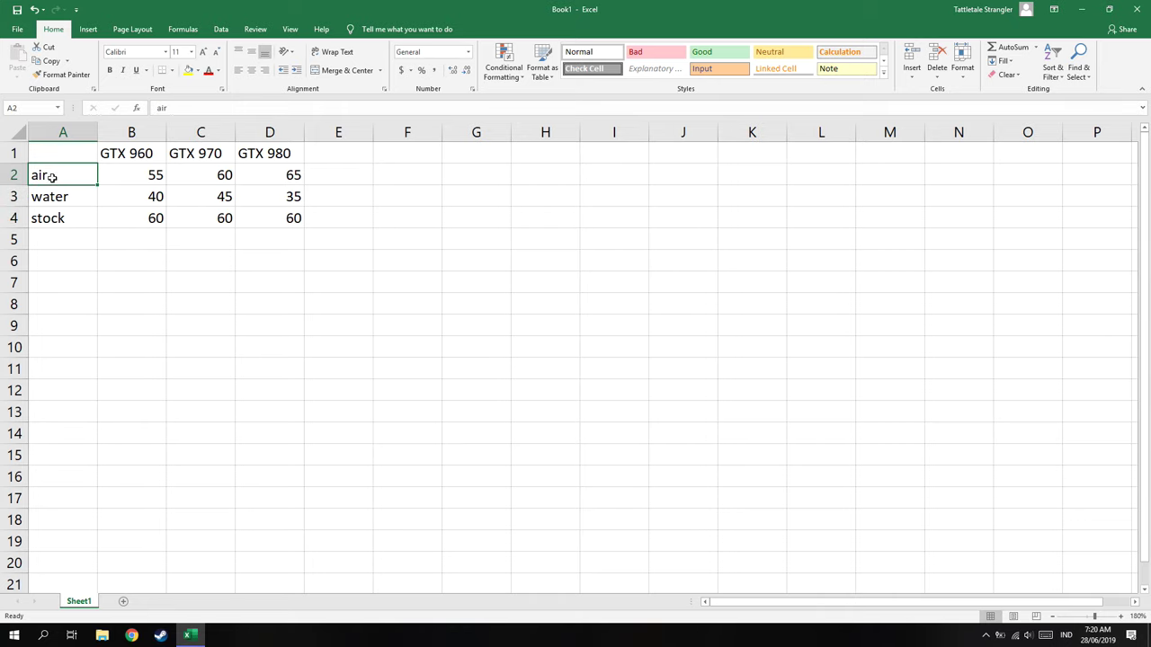
pyautogui.click(52, 198)
pyautogui.click(65, 221)
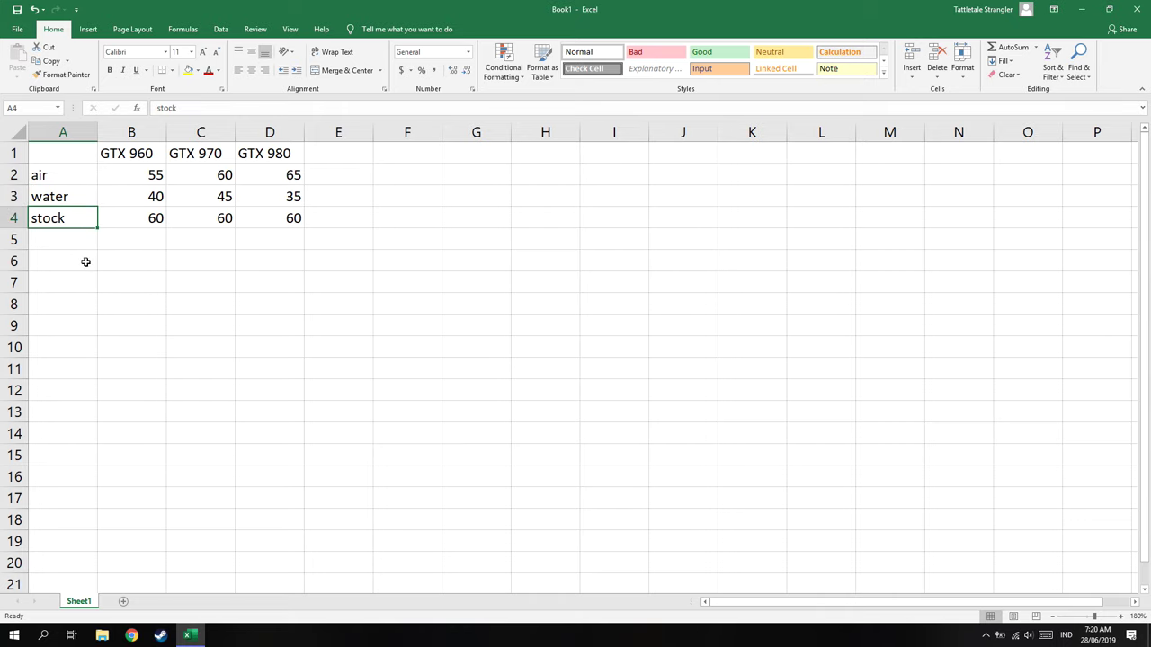
# - Click through the temperature values in B2:D4 and the GTX 980 header
pyautogui.click(153, 175)
pyautogui.click(228, 176)
pyautogui.click(270, 175)
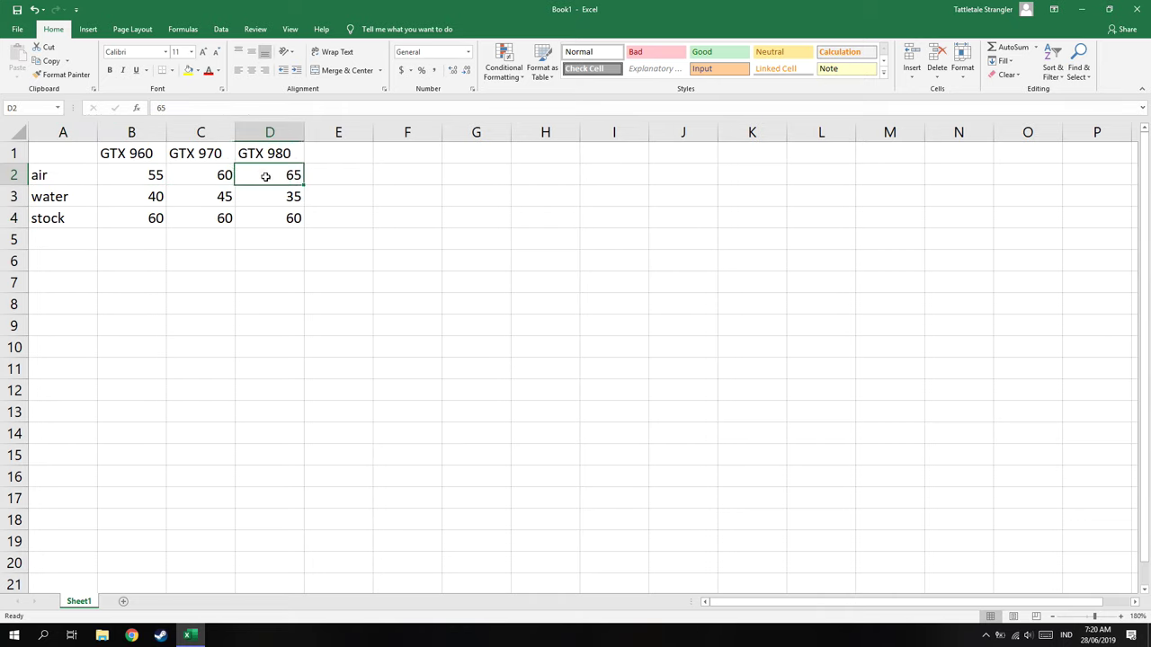
pyautogui.click(275, 200)
pyautogui.click(215, 195)
pyautogui.click(159, 205)
pyautogui.click(147, 221)
pyautogui.click(213, 218)
pyautogui.click(271, 218)
pyautogui.click(269, 153)
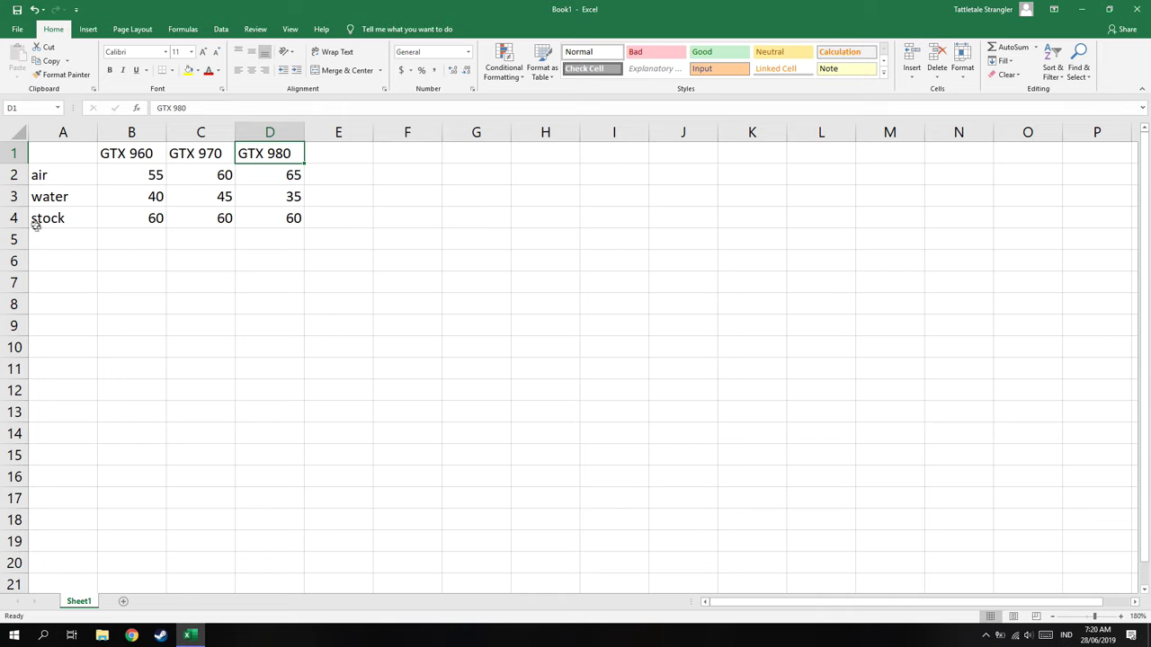
pyautogui.click(278, 176)
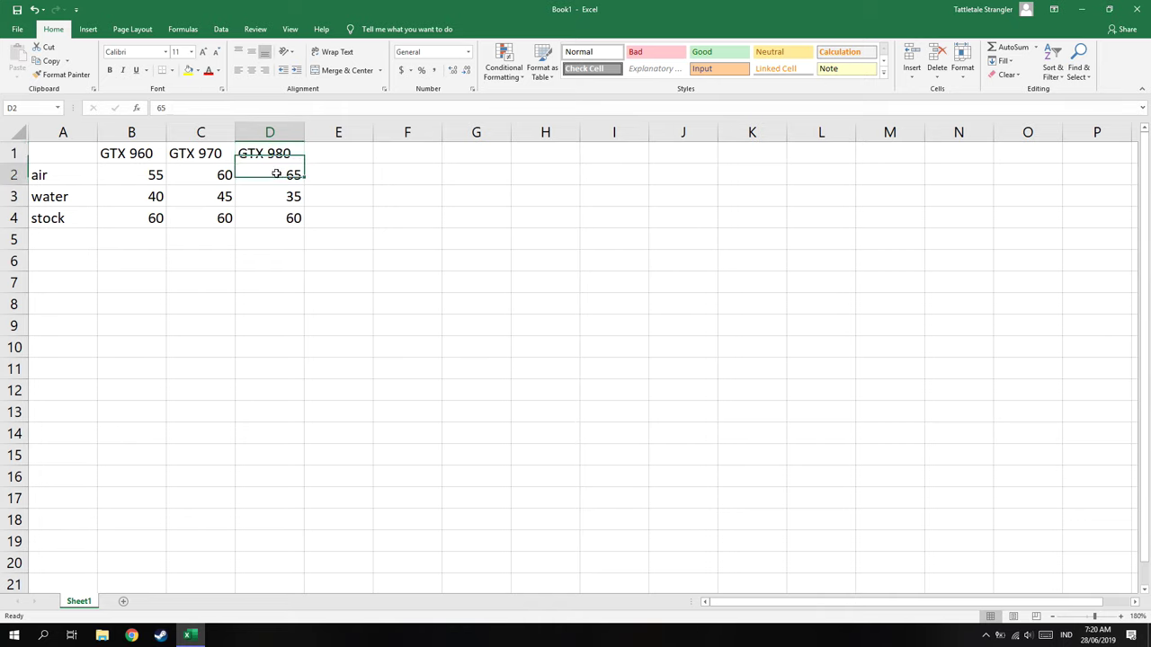
# - Start editing the 55 in B2 and browse the Format and Clear options without changes
pyautogui.doubleClick(157, 176)
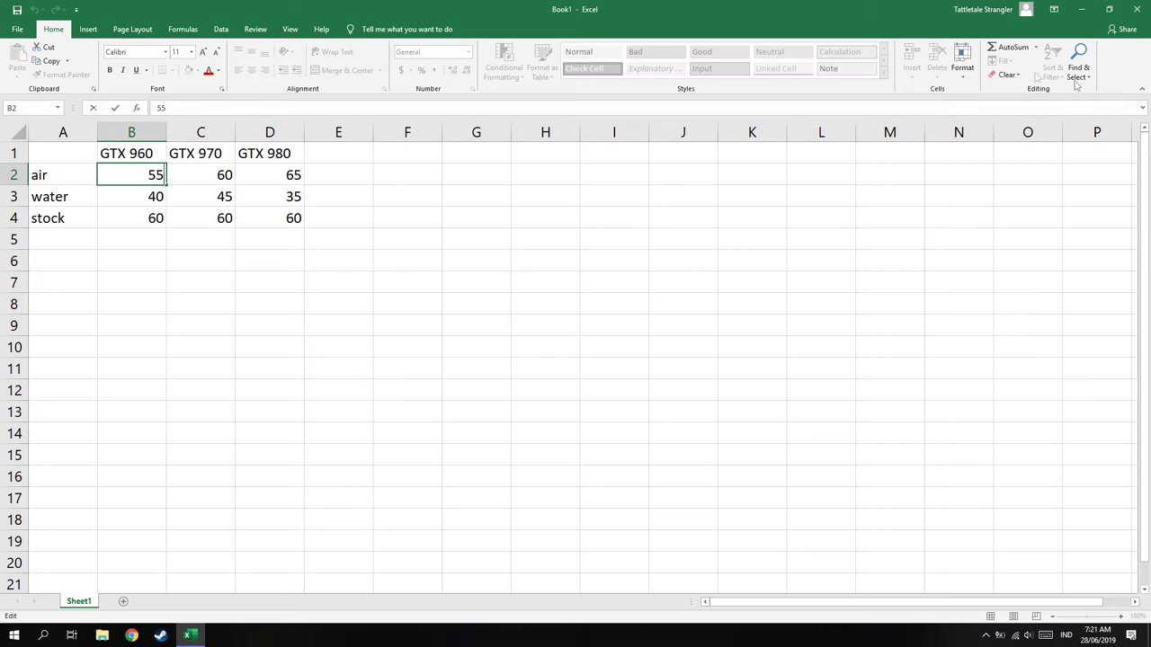
pyautogui.click(965, 76)
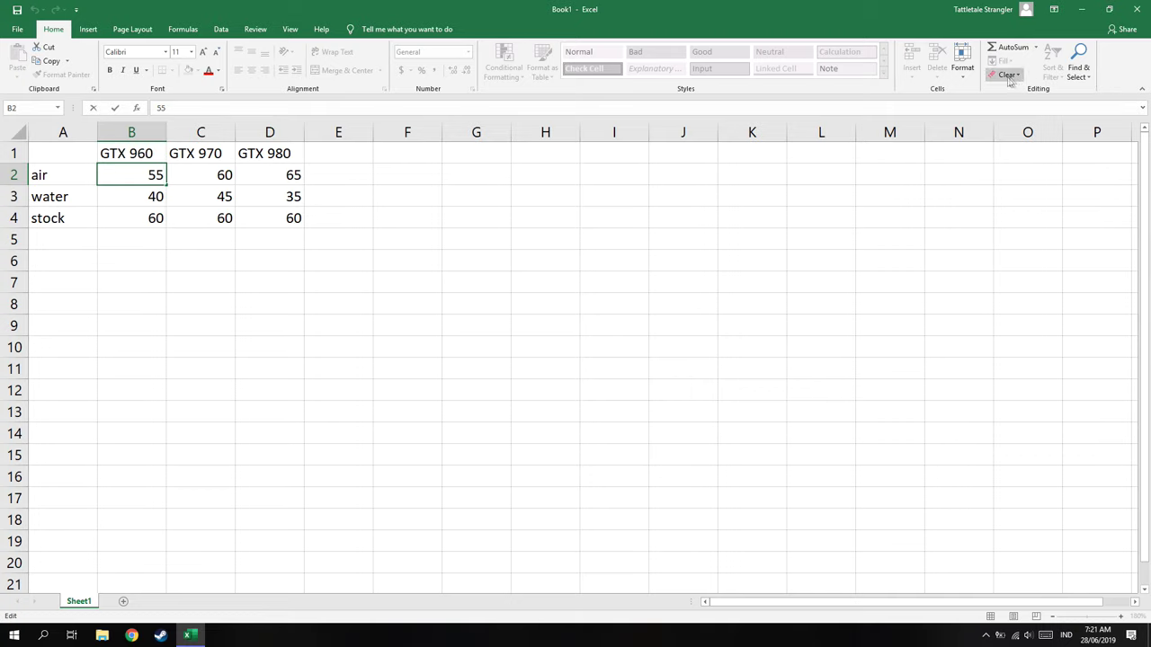
pyautogui.click(1008, 74)
pyautogui.click(1104, 75)
pyautogui.click(89, 30)
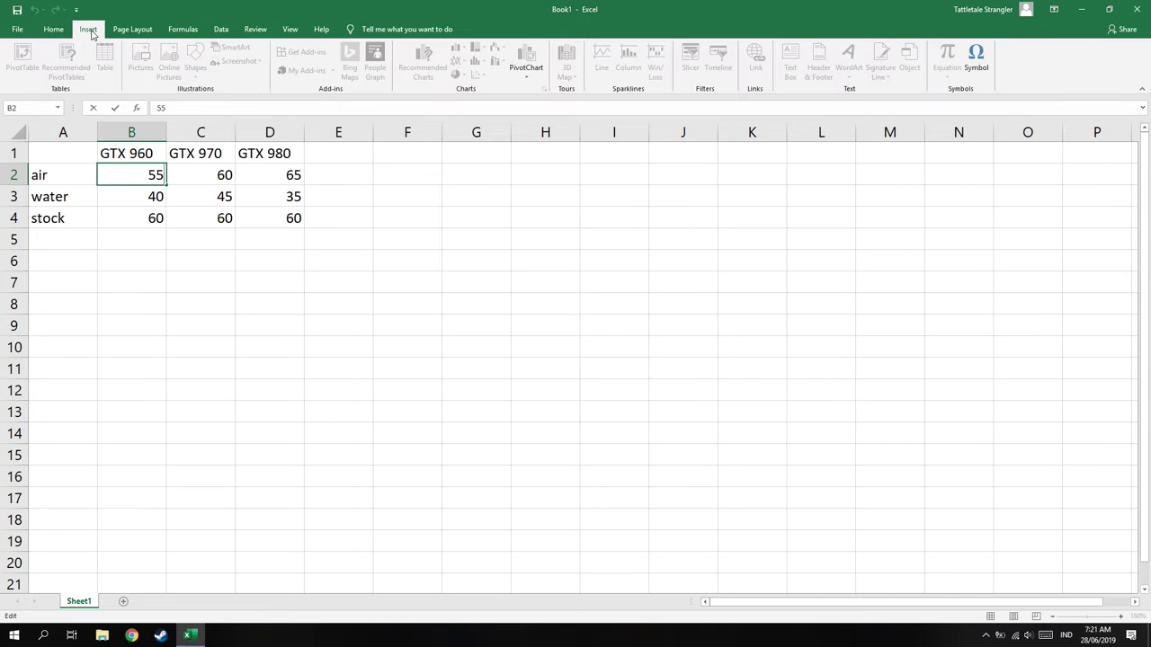
# - Insert a Superscript Zero from the Superscripts and Subscripts subset after 55 in B2
pyautogui.click(976, 58)
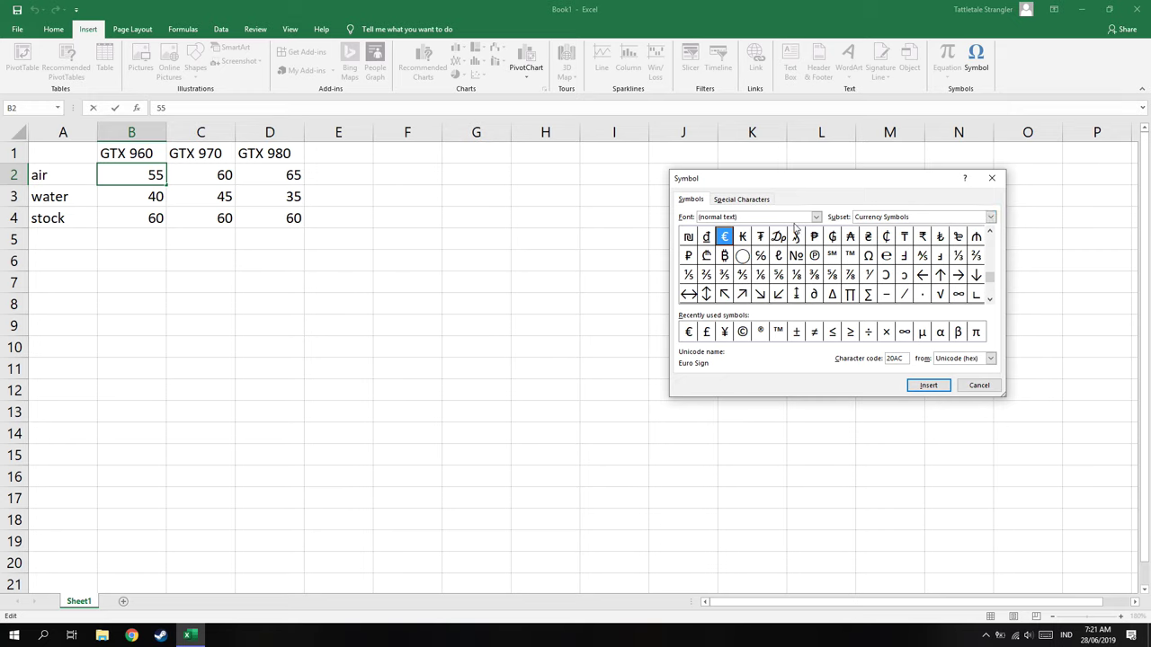
pyautogui.click(741, 199)
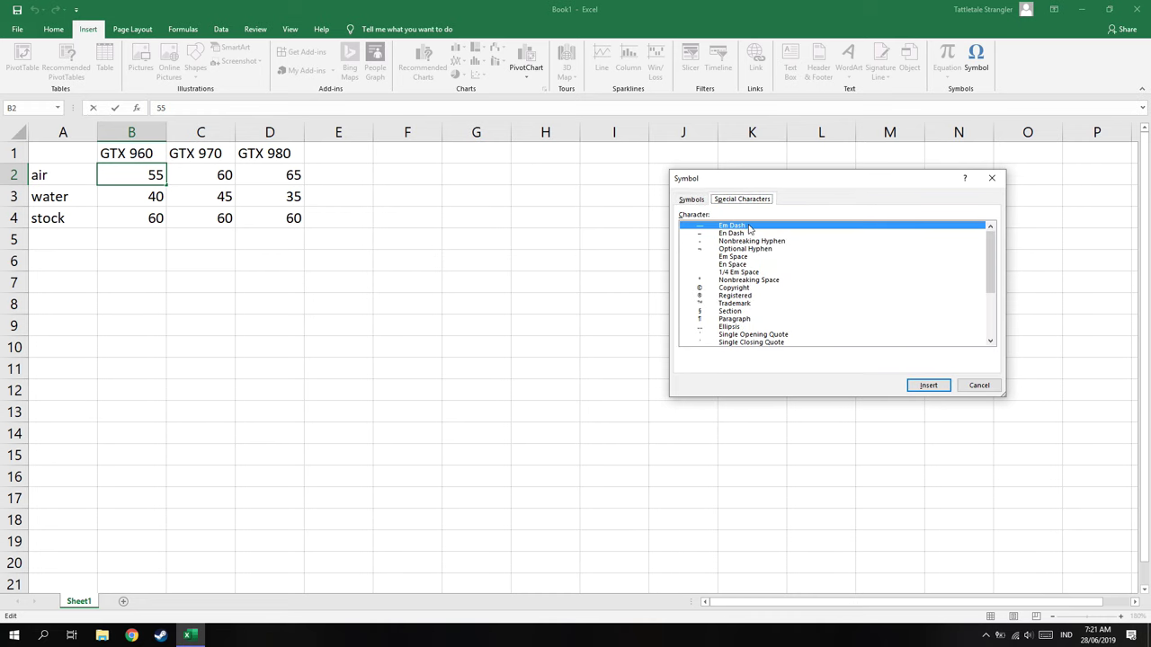
pyautogui.click(691, 200)
pyautogui.click(953, 216)
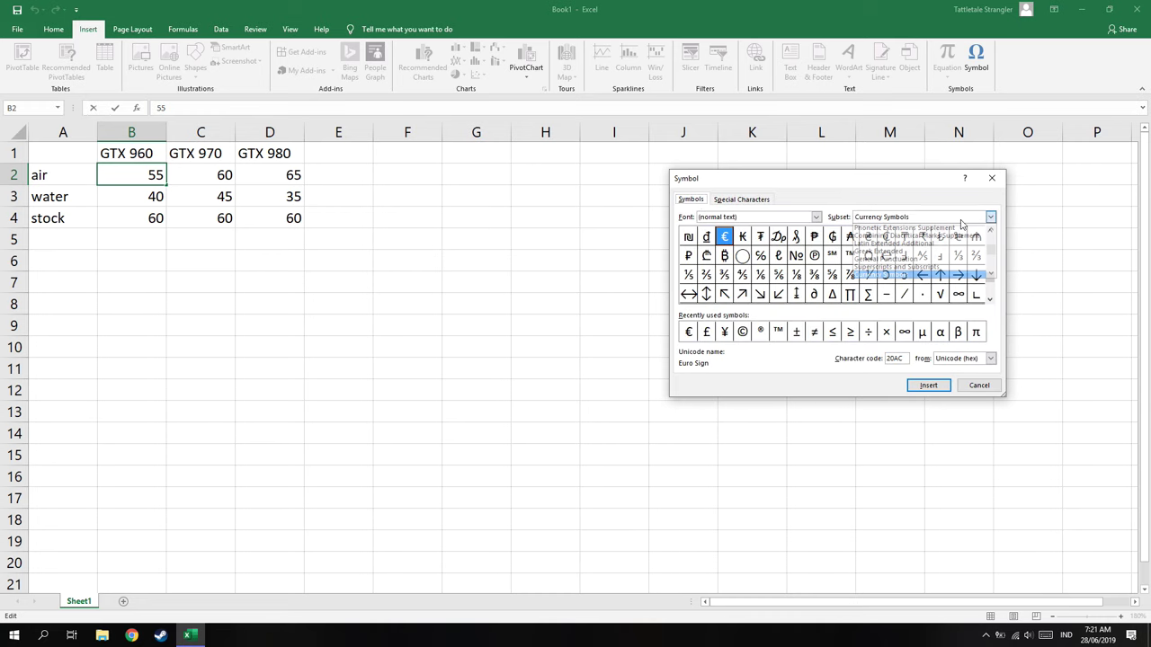
pyautogui.click(898, 267)
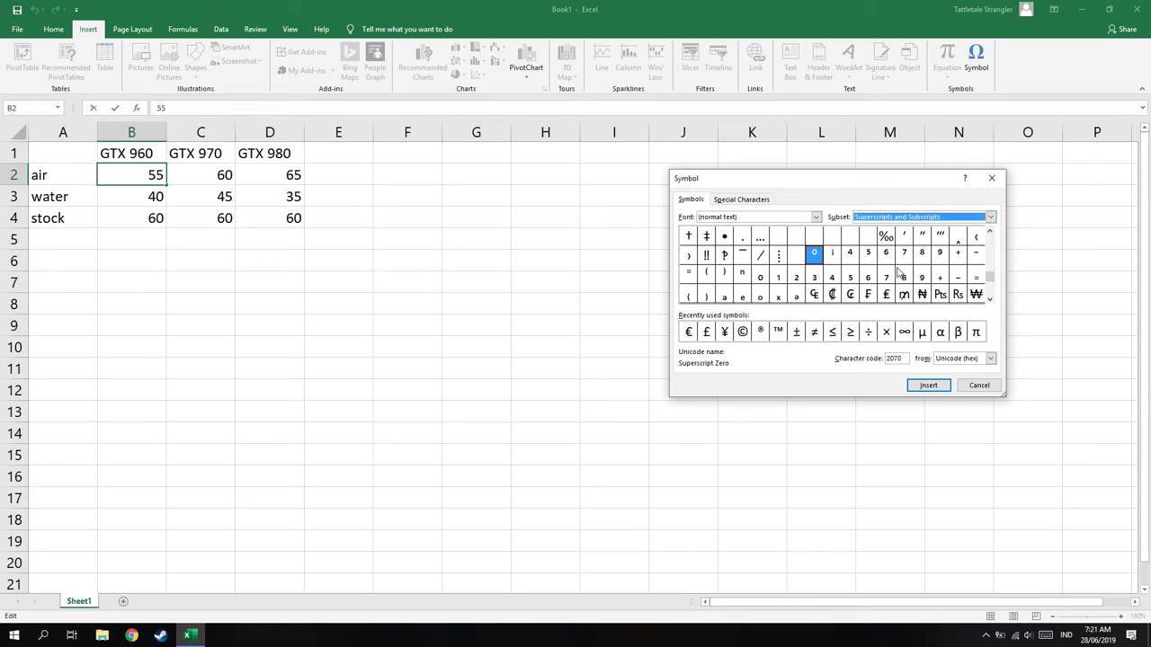
pyautogui.click(814, 256)
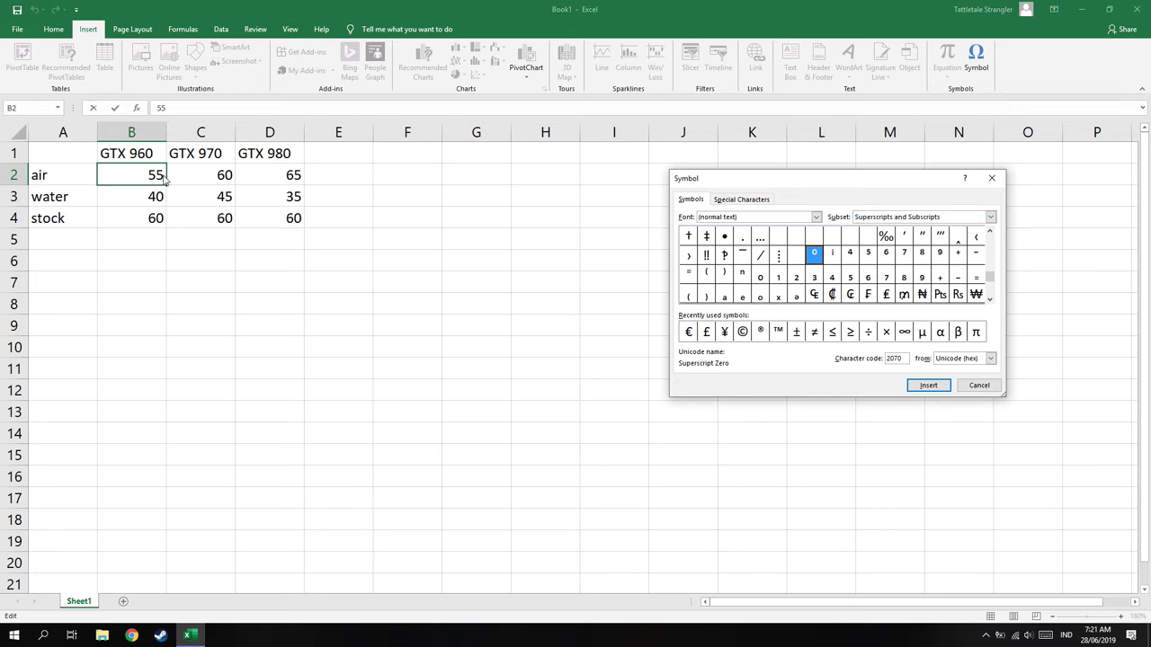
pyautogui.click(930, 386)
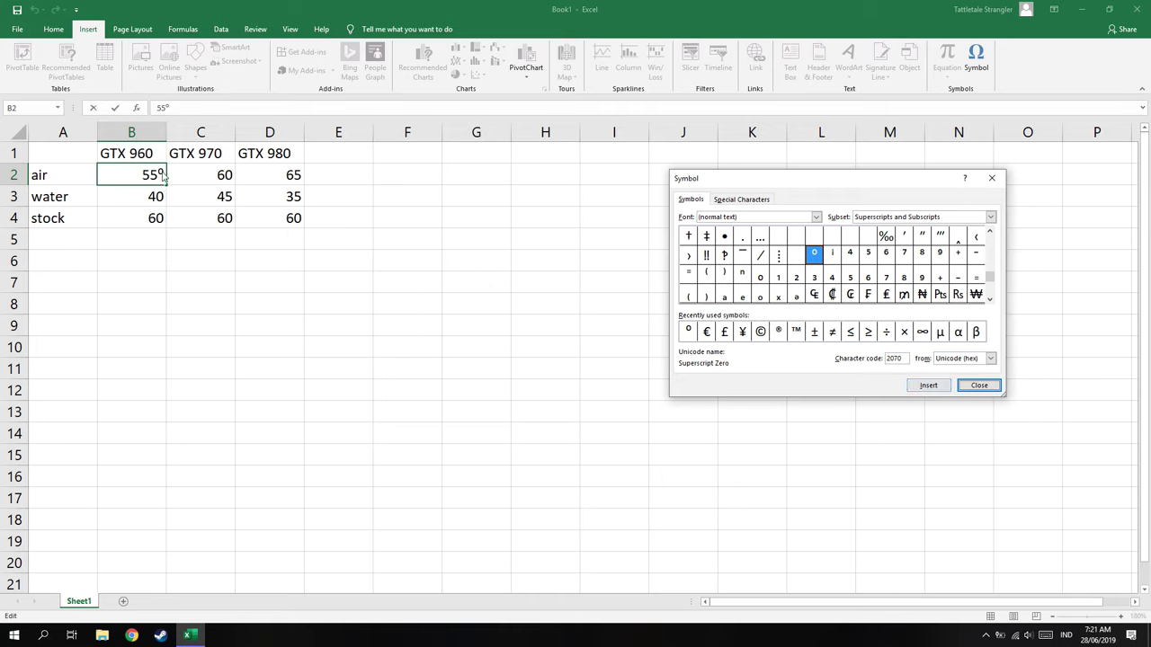
pyautogui.click(980, 387)
# - Finish cell B2 as 55°C with an uppercase C
pyautogui.write('C')
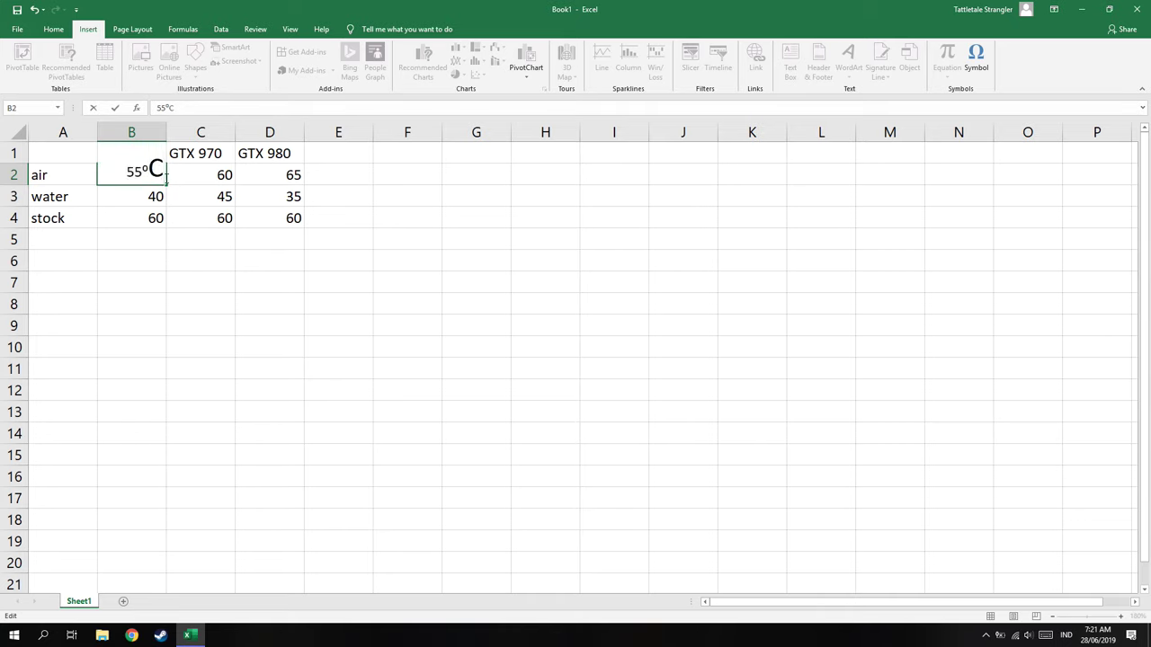
pyautogui.press('BackSpace')
pyautogui.write('c')
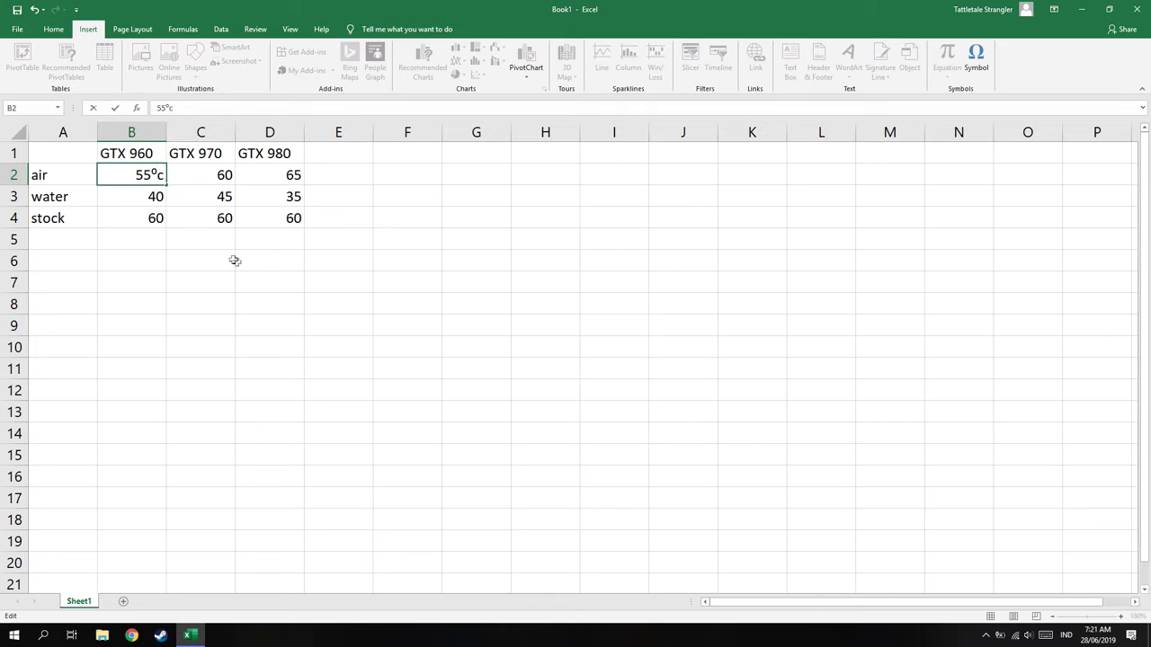
pyautogui.press('BackSpace')
pyautogui.write('C')
pyautogui.click(159, 196)
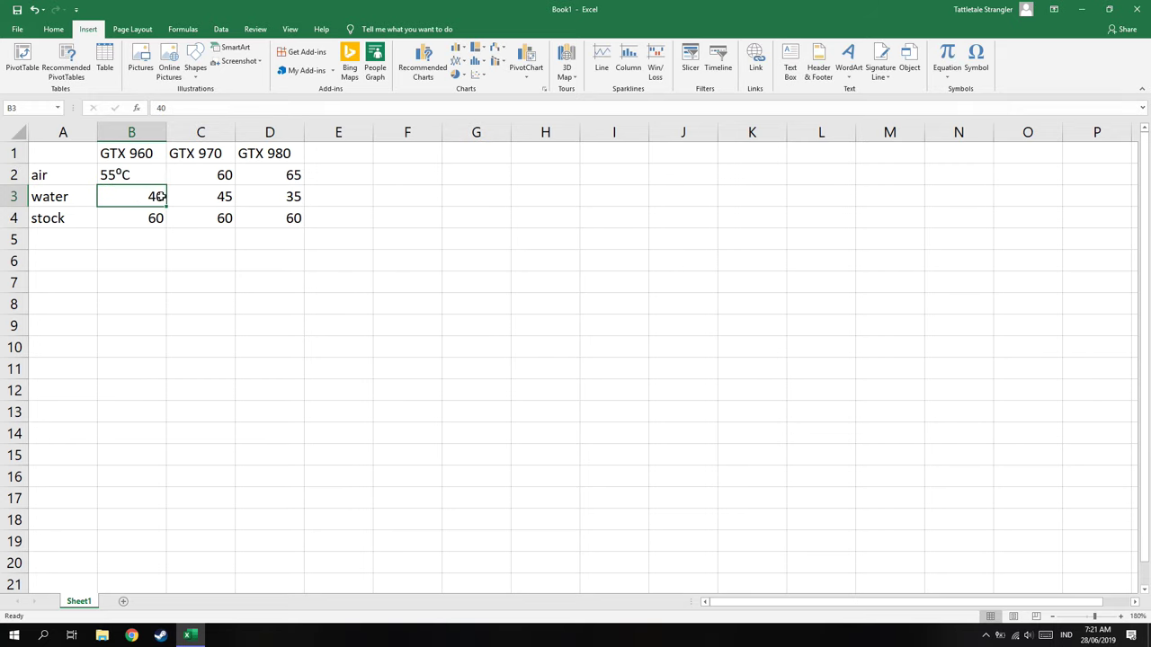
# - Append °C to B3 (40), B4 (60), C2 (60), C3 (45) and C4 (60)
pyautogui.write('°C')
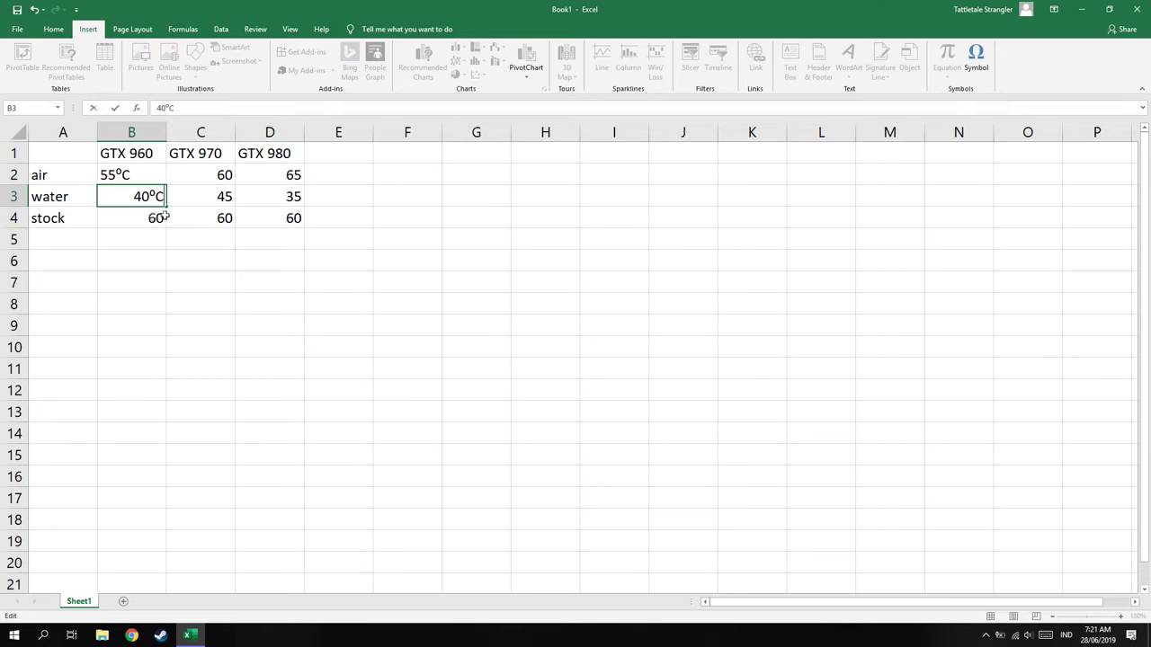
pyautogui.click(155, 218)
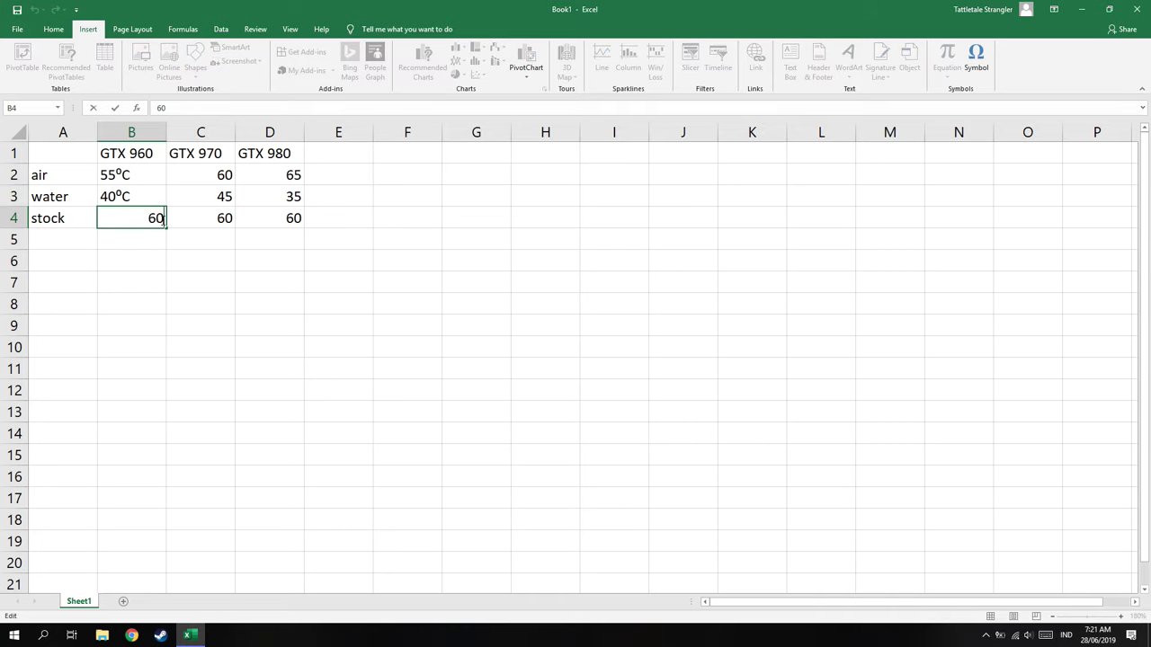
pyautogui.write('°C')
pyautogui.click(229, 174)
pyautogui.doubleClick(229, 175)
pyautogui.write('°C')
pyautogui.doubleClick(232, 196)
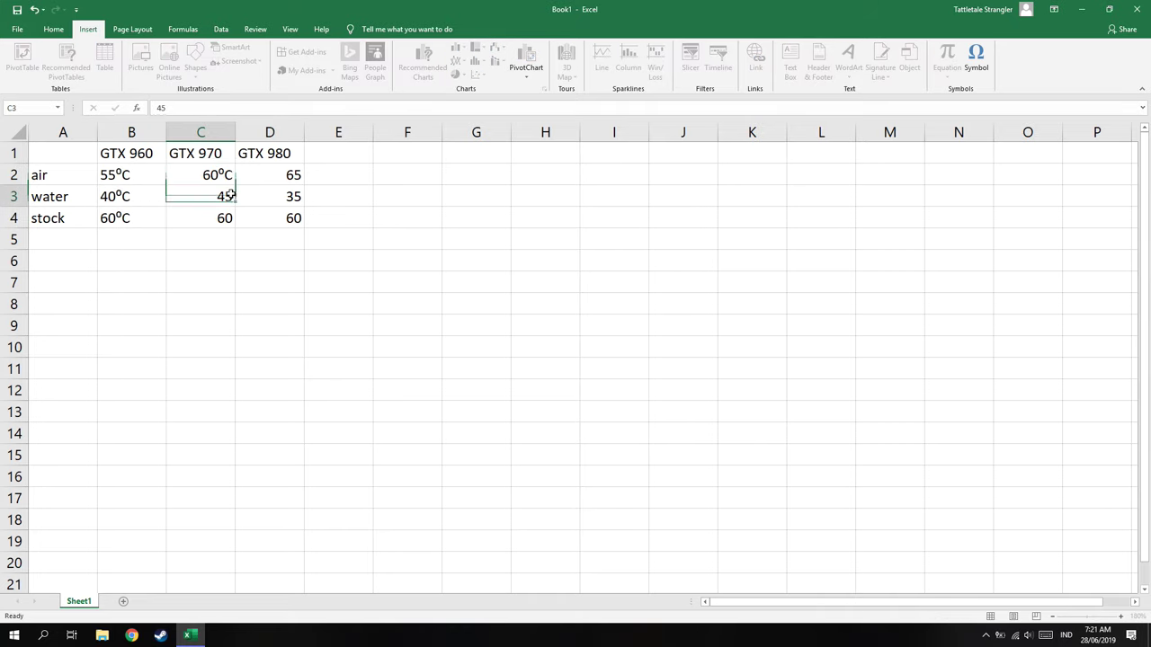
pyautogui.write('°C')
pyautogui.click(233, 218)
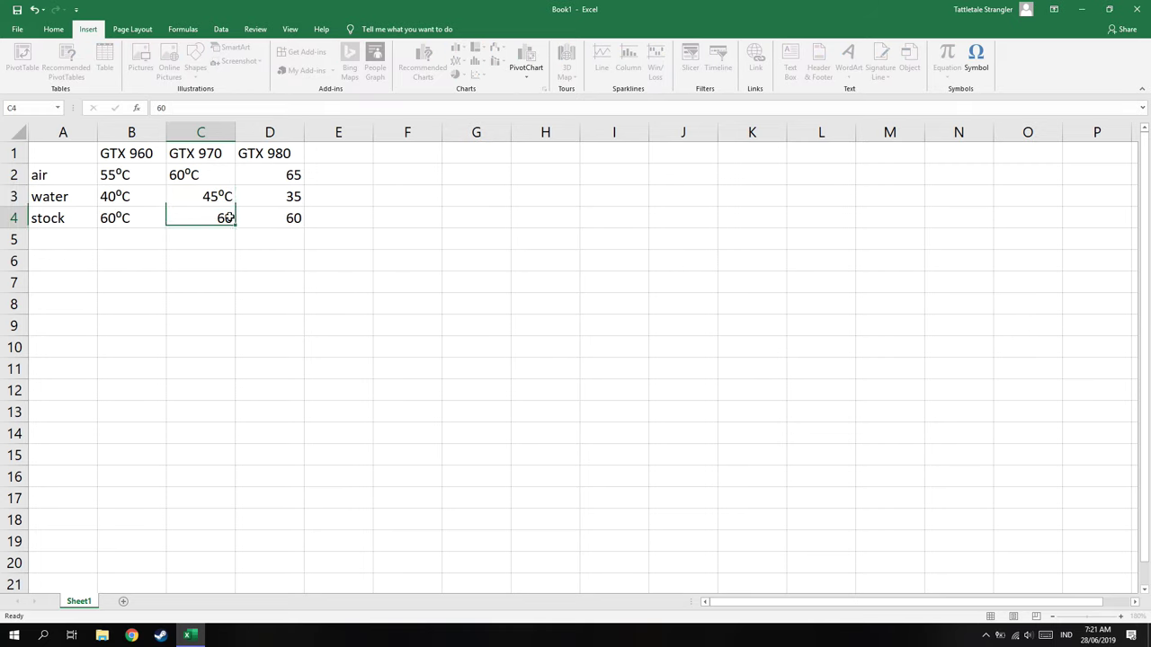
pyautogui.doubleClick(232, 218)
pyautogui.write('°C')
# - Append °C to the GTX 980 values 65, 35 and 60, then select A1:D4
pyautogui.click(300, 175)
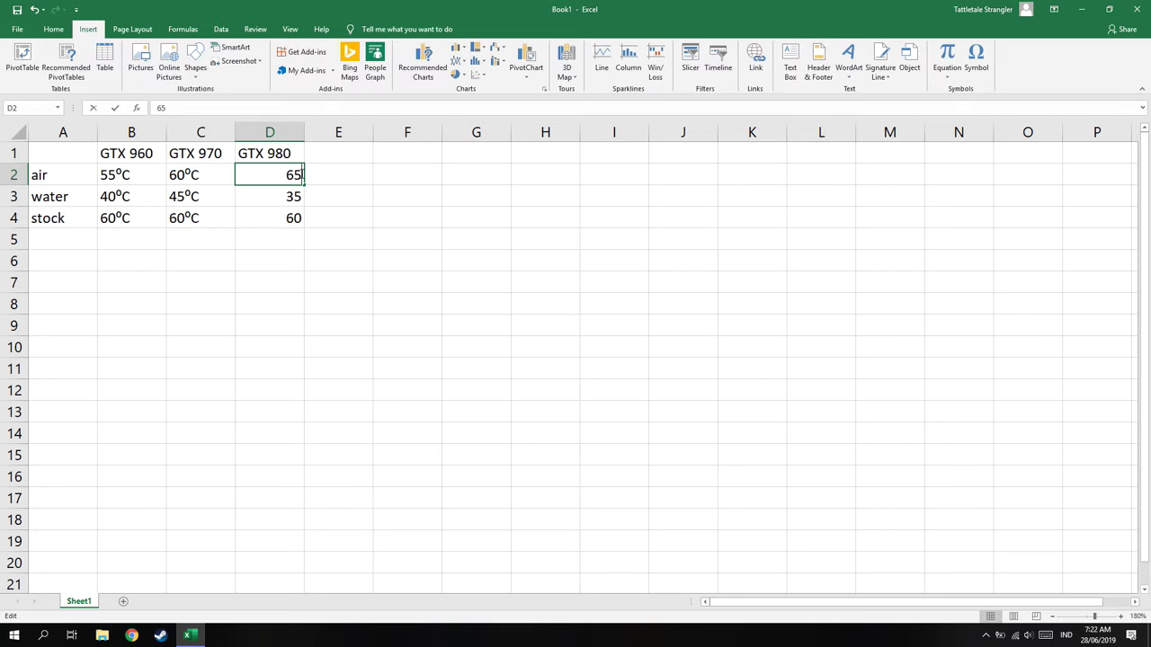
pyautogui.write('°C')
pyautogui.click(299, 198)
pyautogui.doubleClick(299, 203)
pyautogui.write('°C')
pyautogui.click(299, 218)
pyautogui.doubleClick(299, 219)
pyautogui.write('°C')
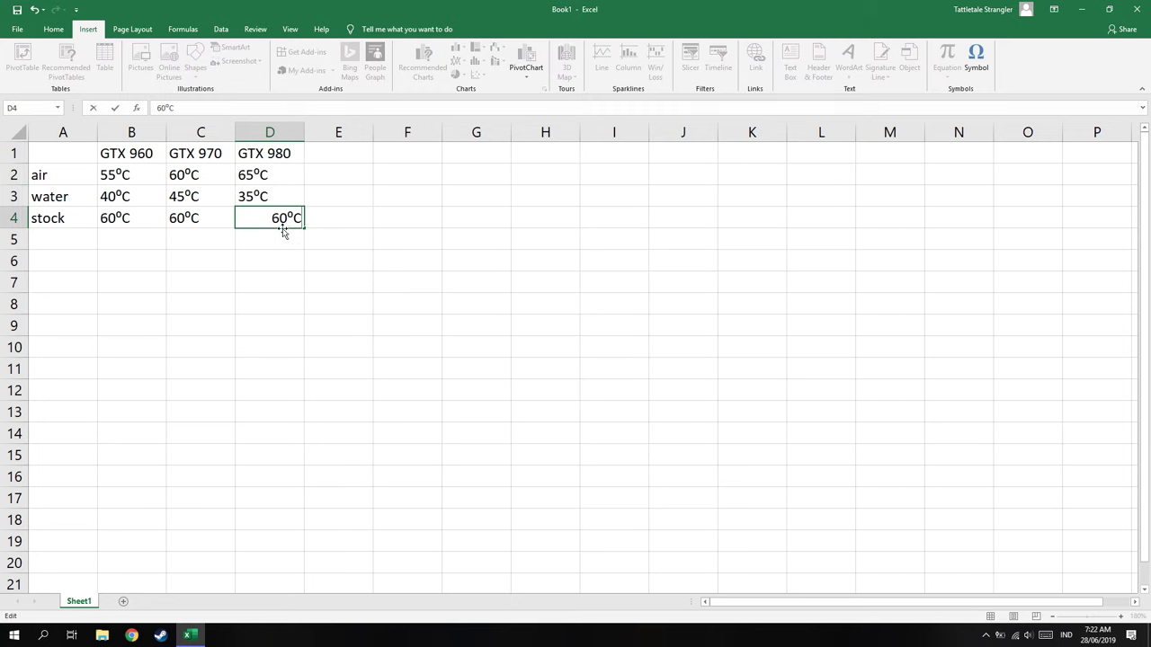
pyautogui.press('Return')
pyautogui.click(267, 218)
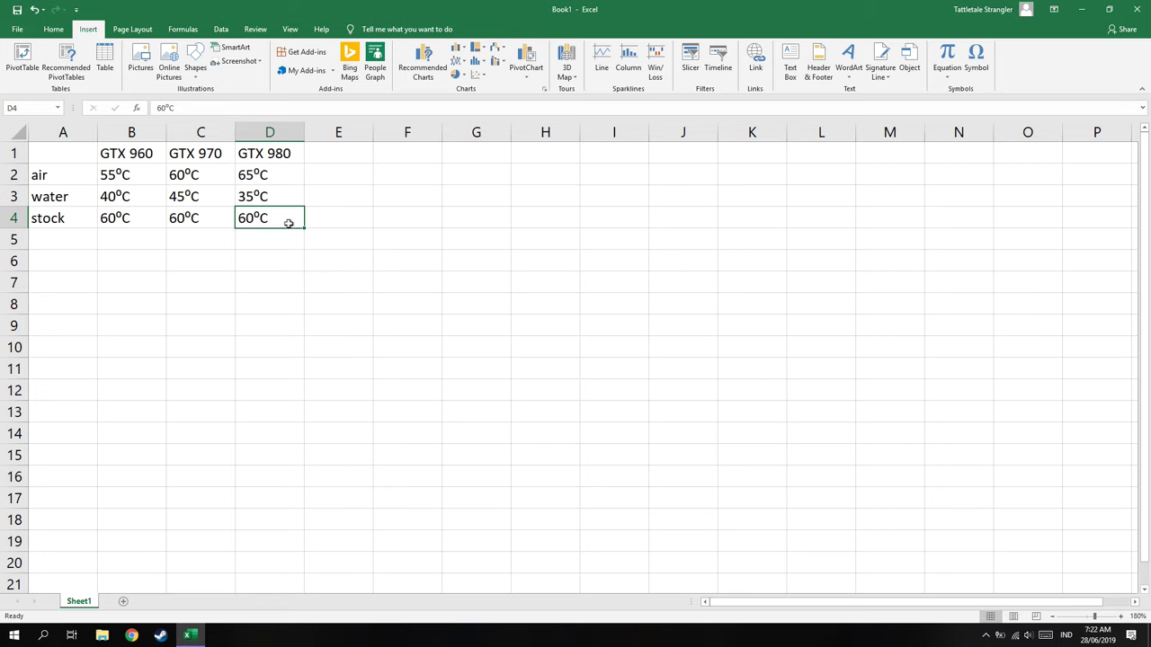
pyautogui.moveTo(281, 220); pyautogui.dragTo(30, 155)
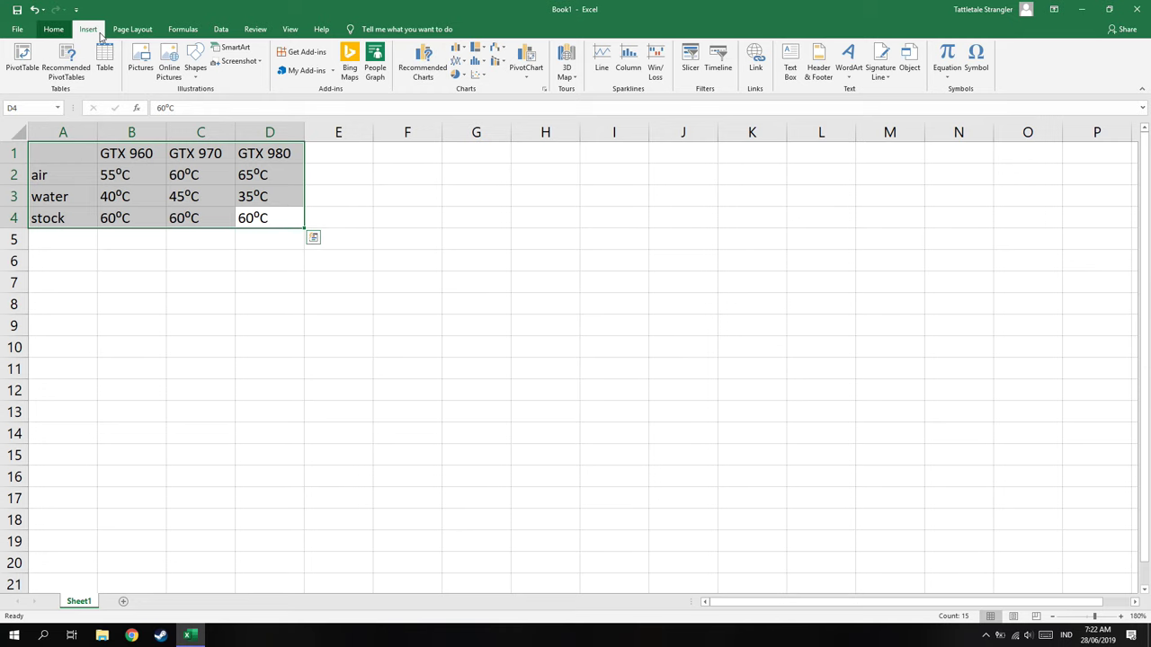
pyautogui.click(52, 30)
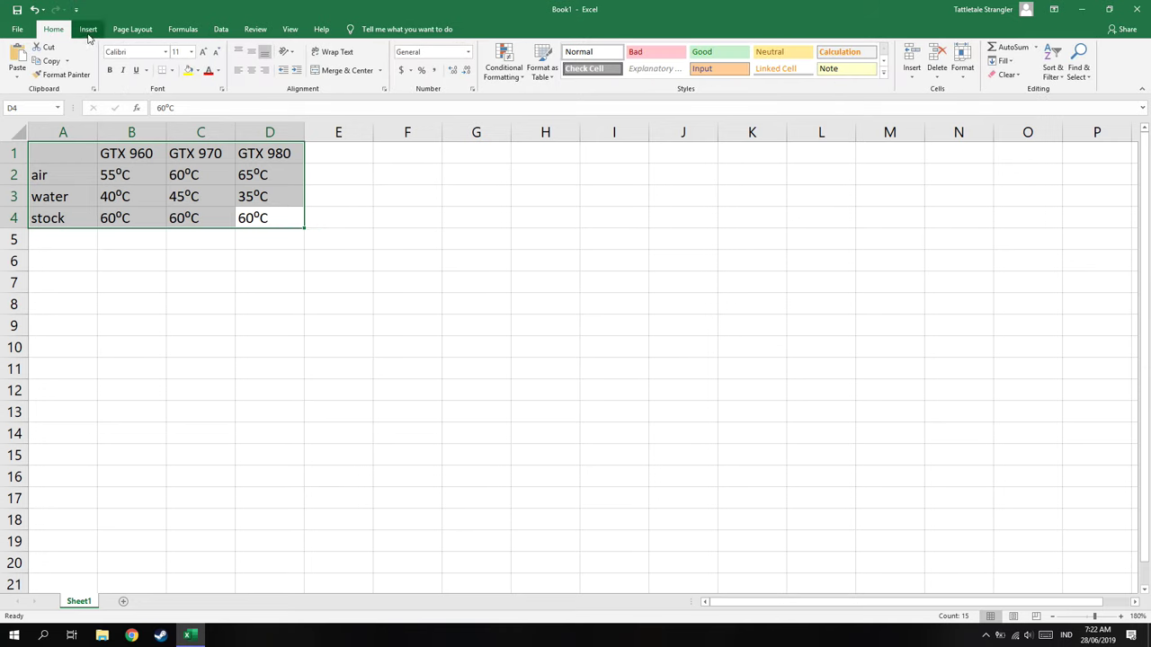
pyautogui.click(88, 31)
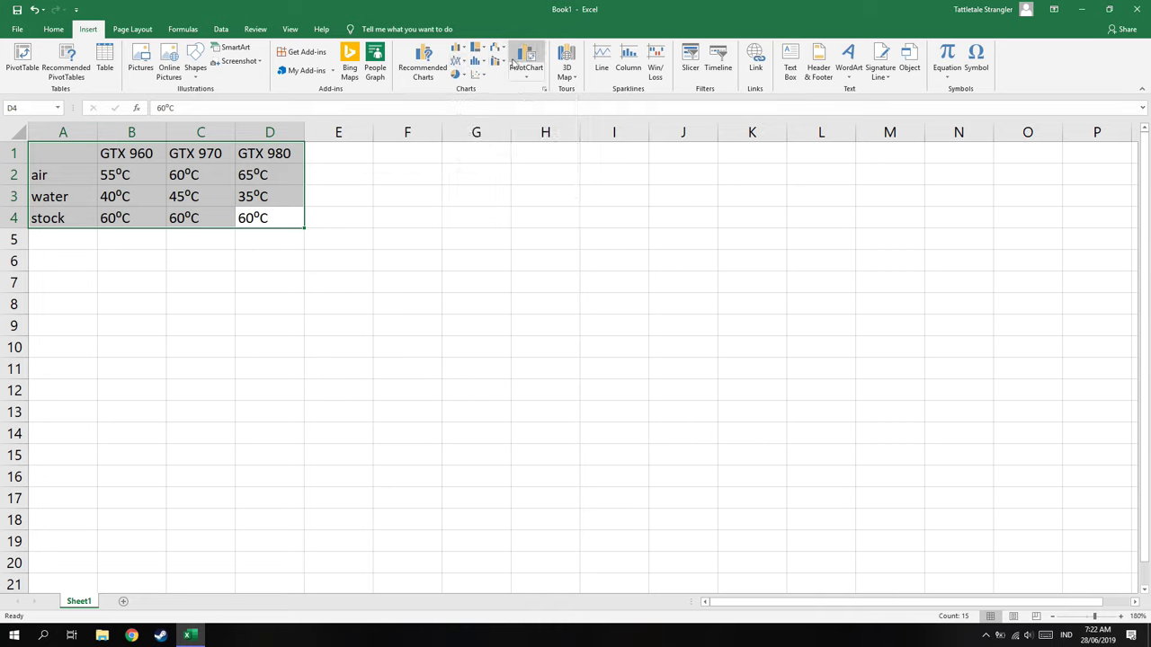
pyautogui.click(462, 52)
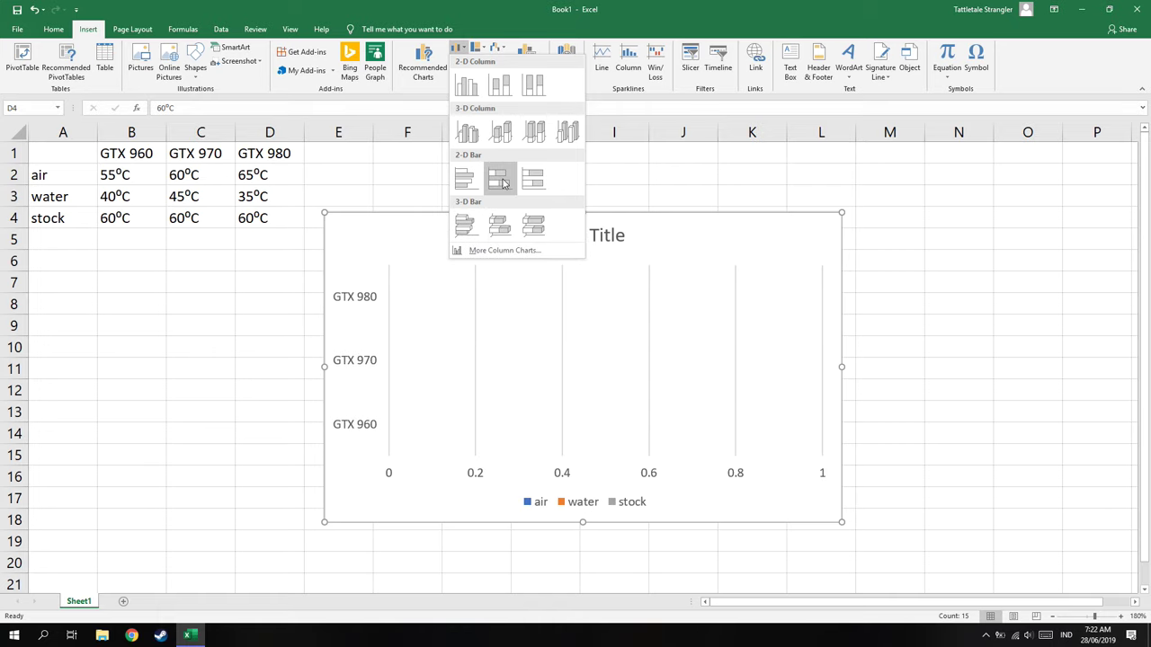
pyautogui.click(194, 218)
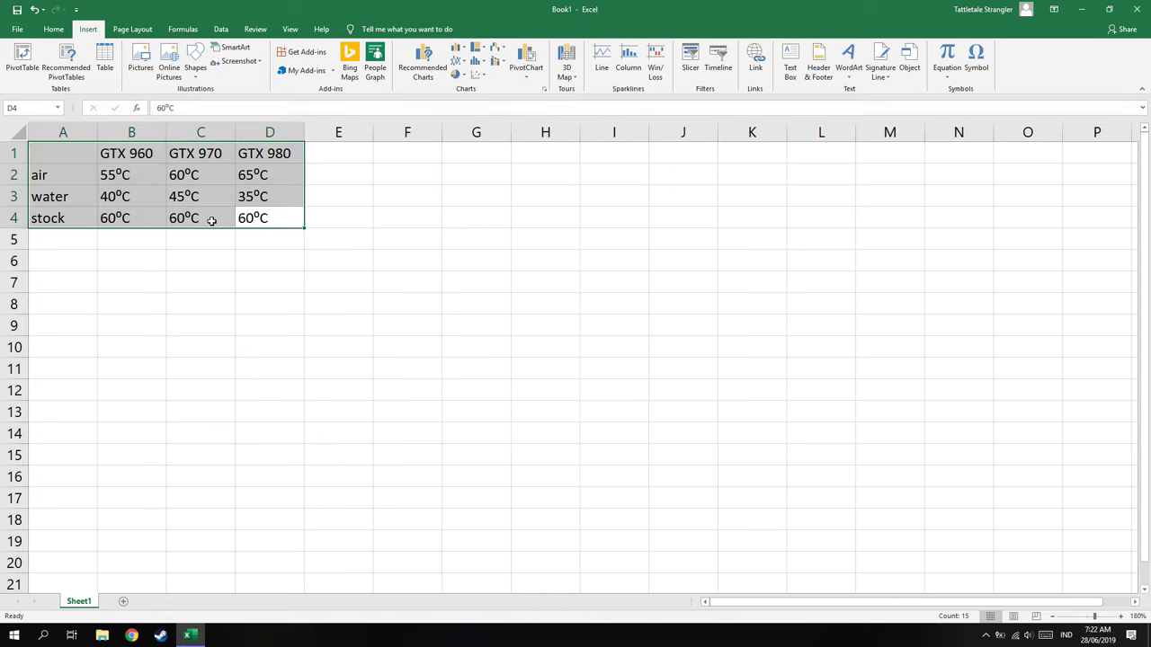
# - Undo three times to turn the °C entries back into plain numbers
pyautogui.click(211, 217)
pyautogui.hotkey('ctrl', 'z')
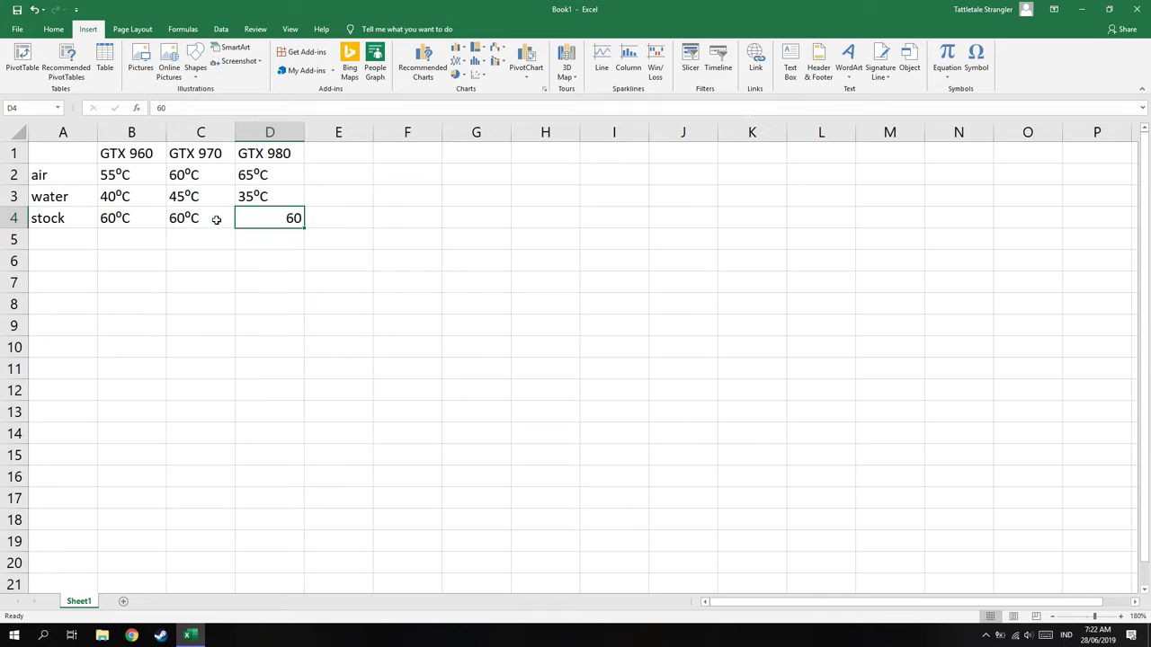
pyautogui.hotkey('ctrl', 'z')
pyautogui.hotkey('ctrl', 'z')
pyautogui.hotkey('ctrl', 'z')
pyautogui.hotkey('ctrl', 'z')
pyautogui.hotkey('ctrl', 'z')
pyautogui.hotkey('ctrl', 'z')
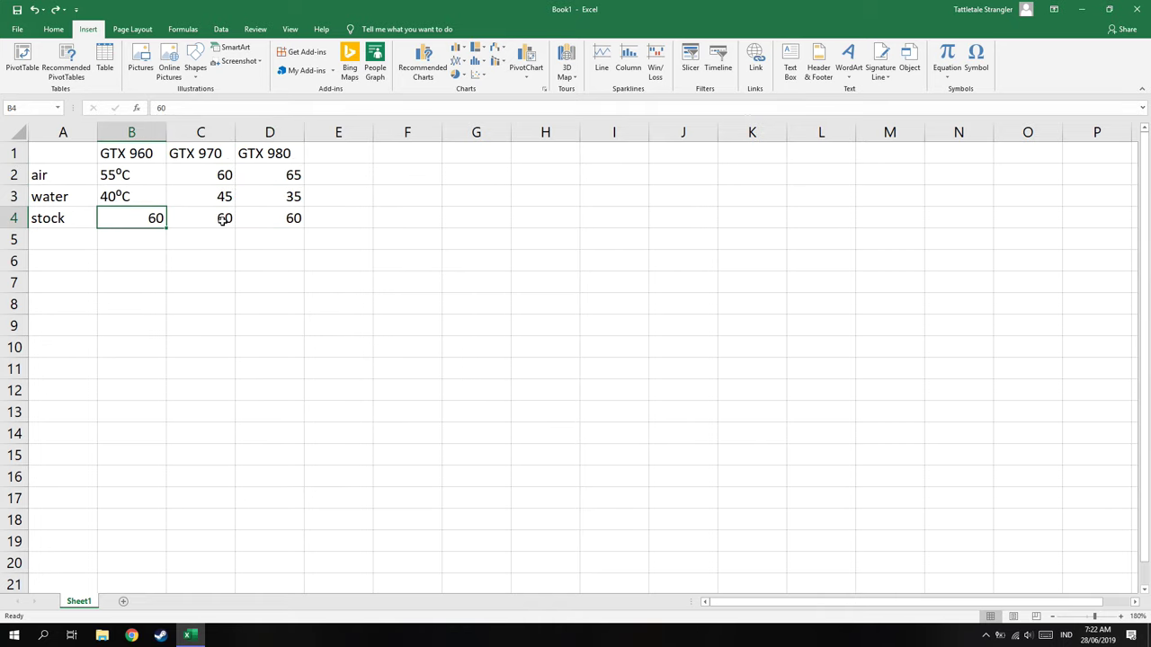
pyautogui.hotkey('ctrl', 'z')
pyautogui.hotkey('ctrl', 'z')
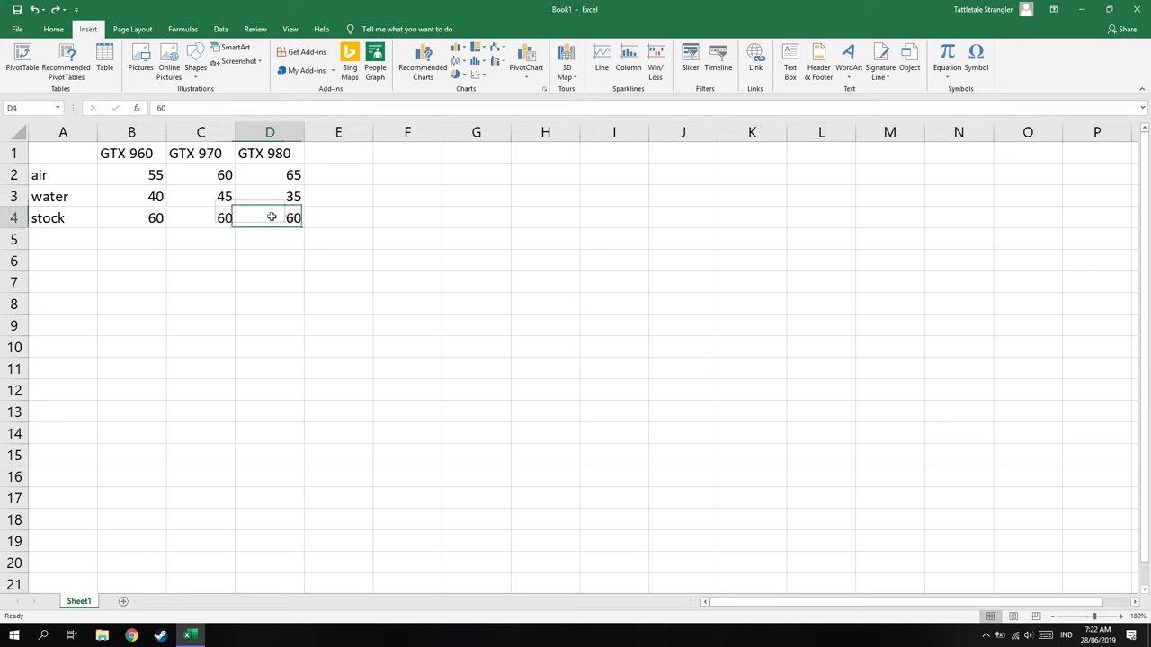
# - Insert a clustered bar chart of the A1:D4 table
pyautogui.moveTo(274, 218); pyautogui.dragTo(57, 149)
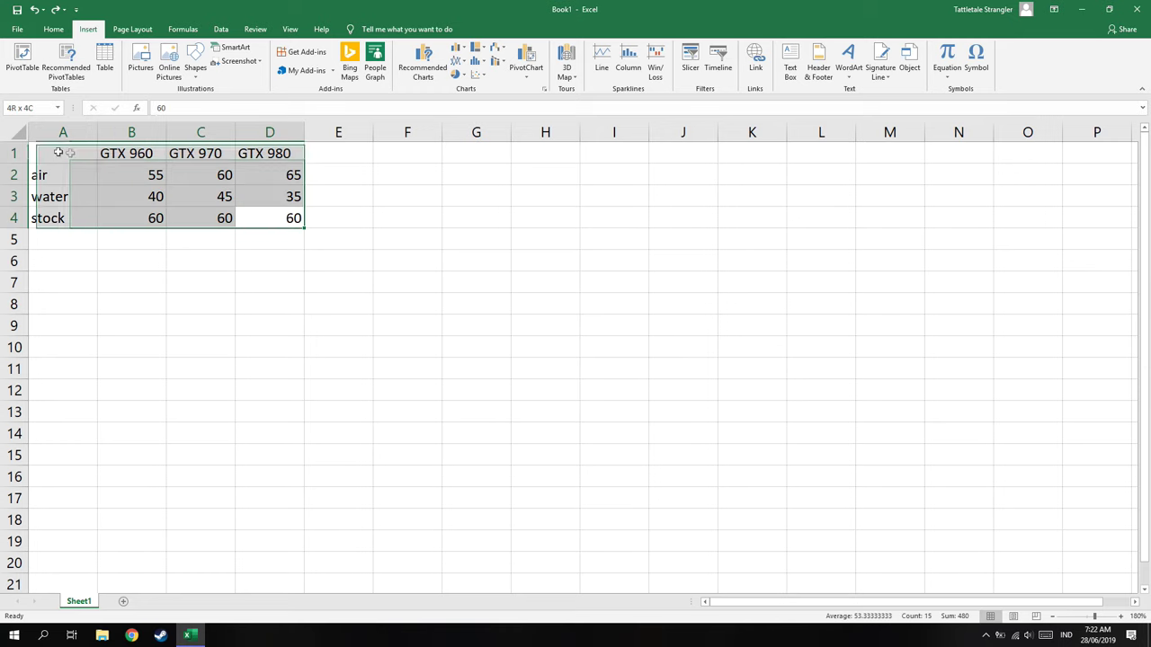
pyautogui.click(457, 49)
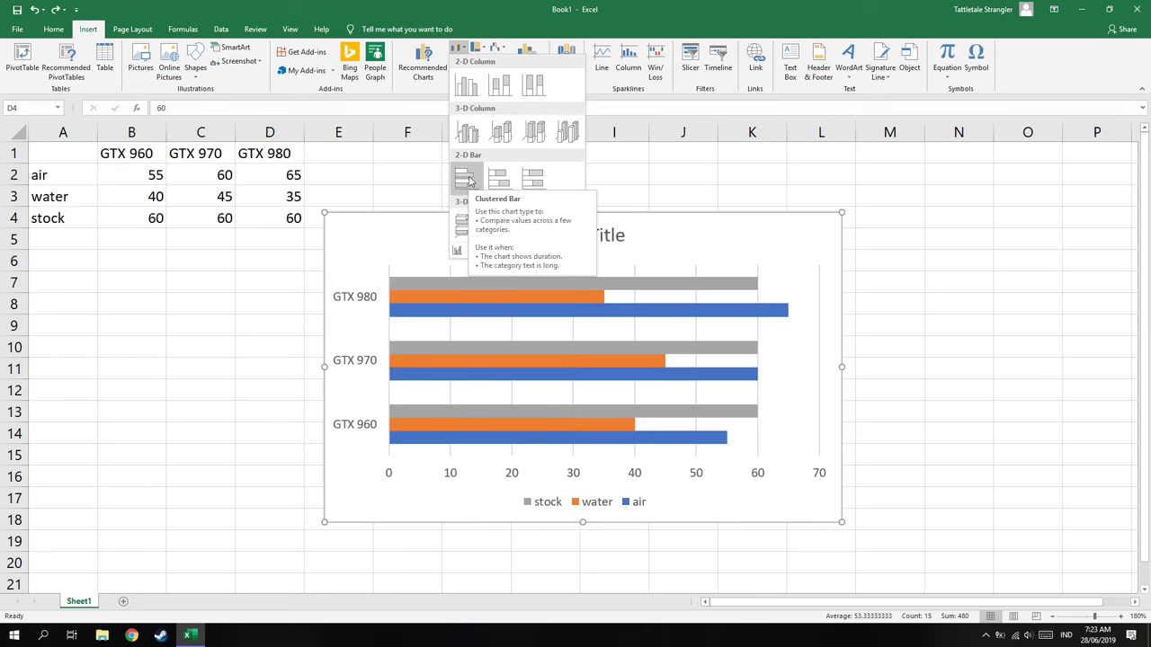
pyautogui.click(469, 181)
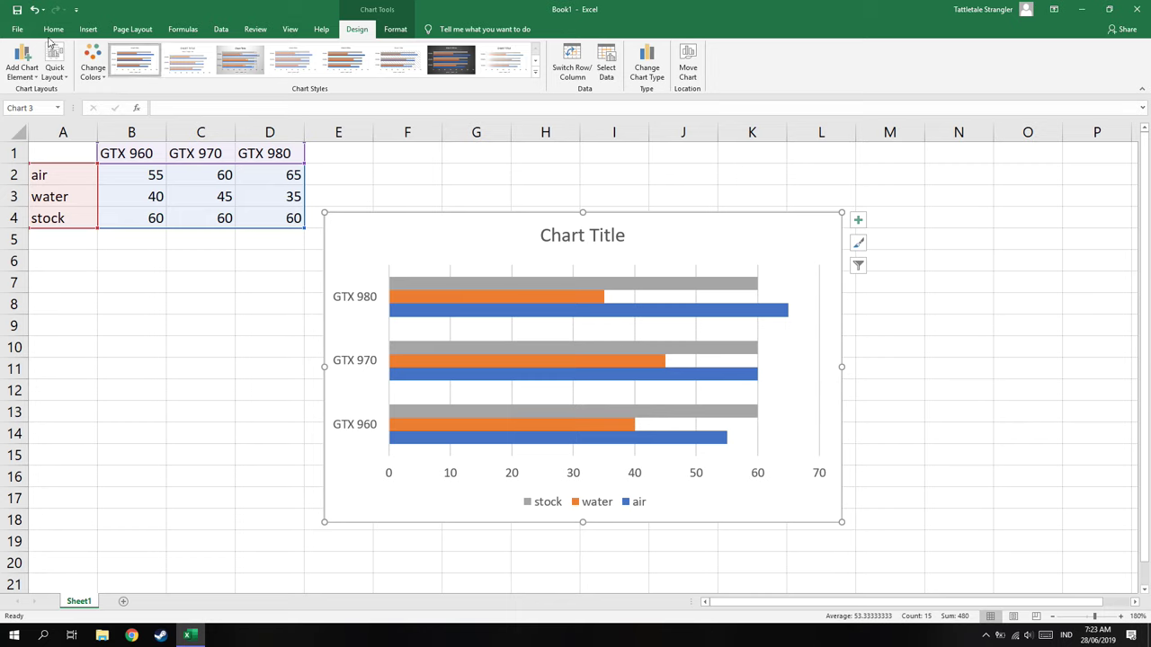
# - Apply the grey gradient style, then the dark chart style, and select the stock value labels
pyautogui.click(240, 60)
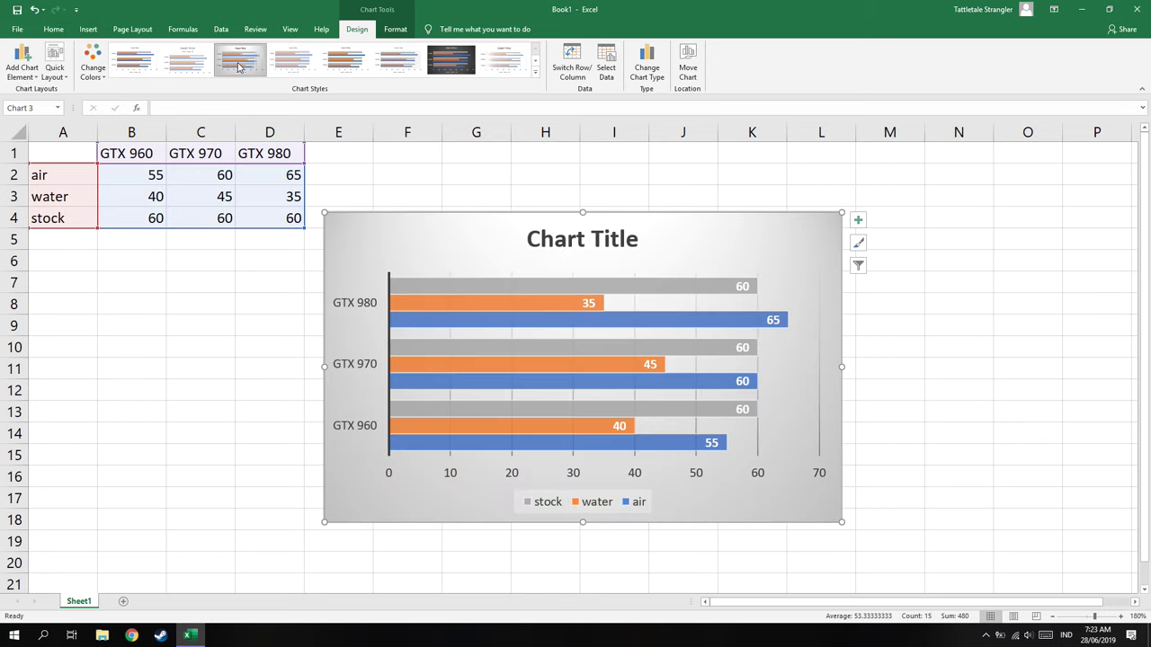
pyautogui.click(450, 60)
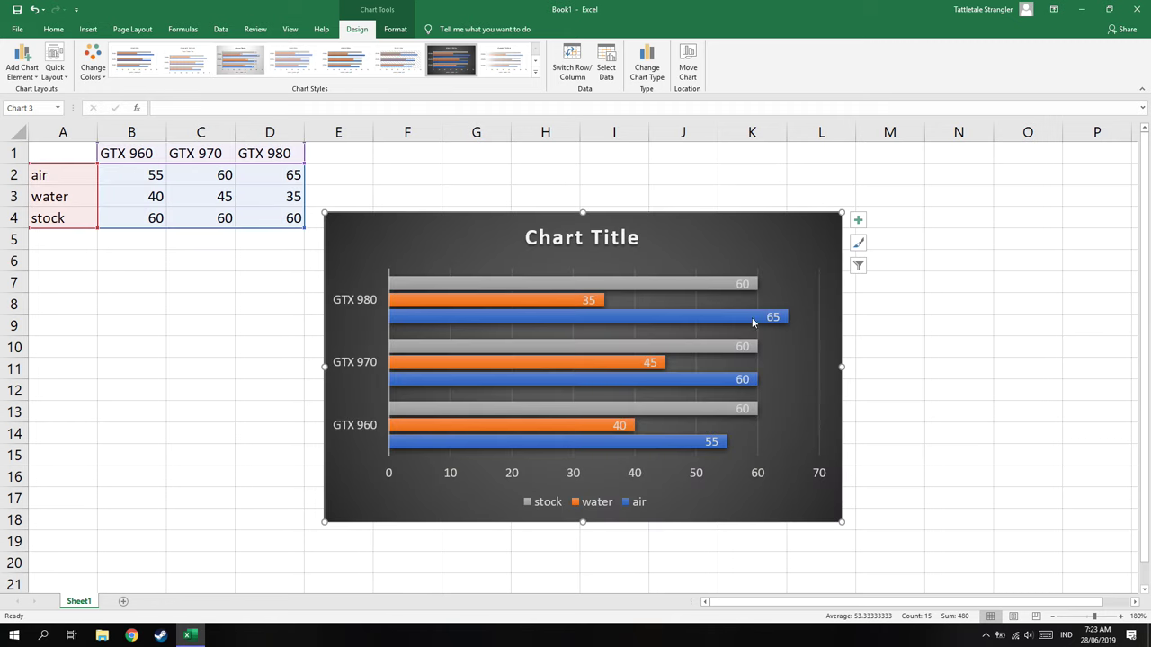
pyautogui.click(740, 285)
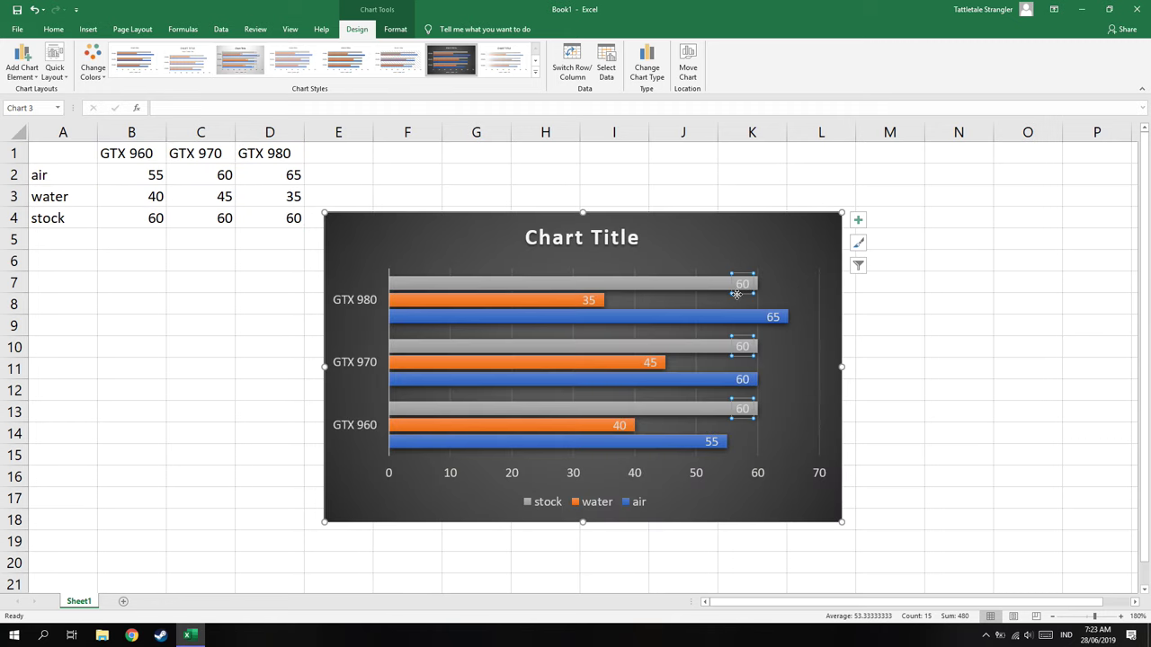
pyautogui.click(21, 67)
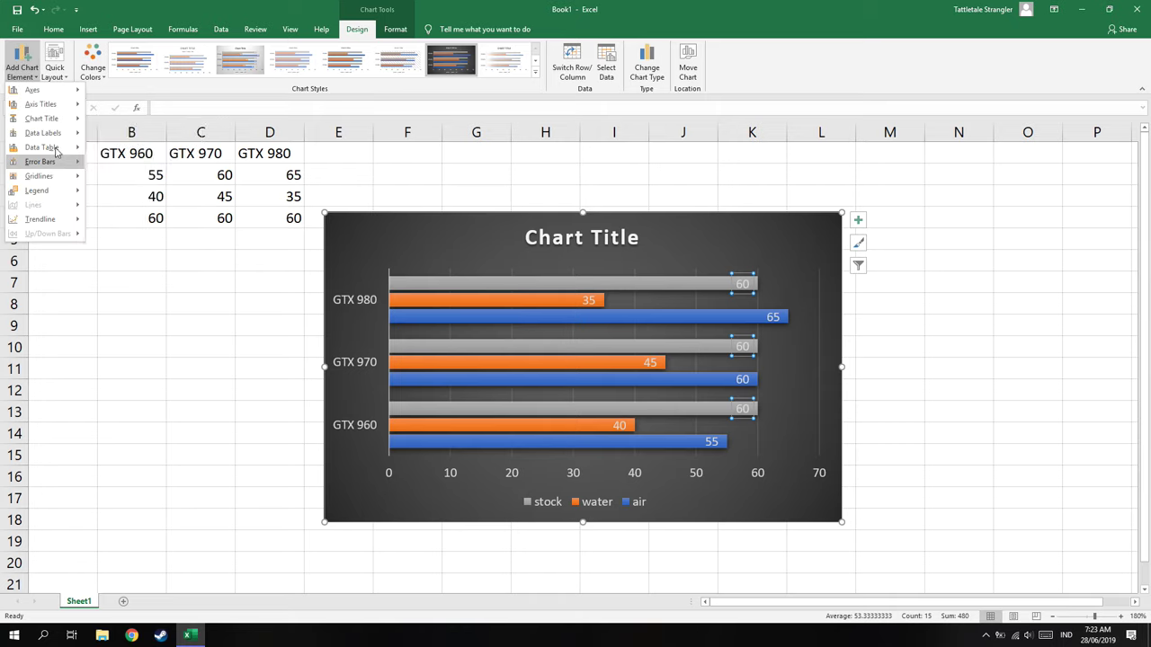
# - Remove the data labels from the stock and air series
pyautogui.click(121, 141)
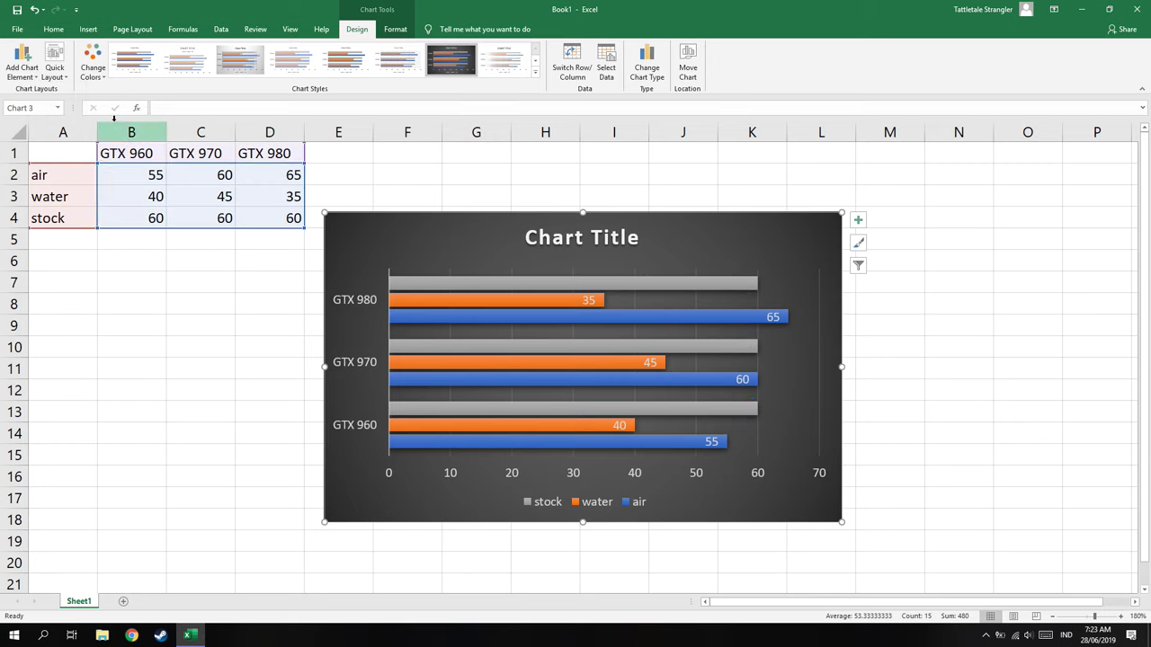
pyautogui.click(536, 298)
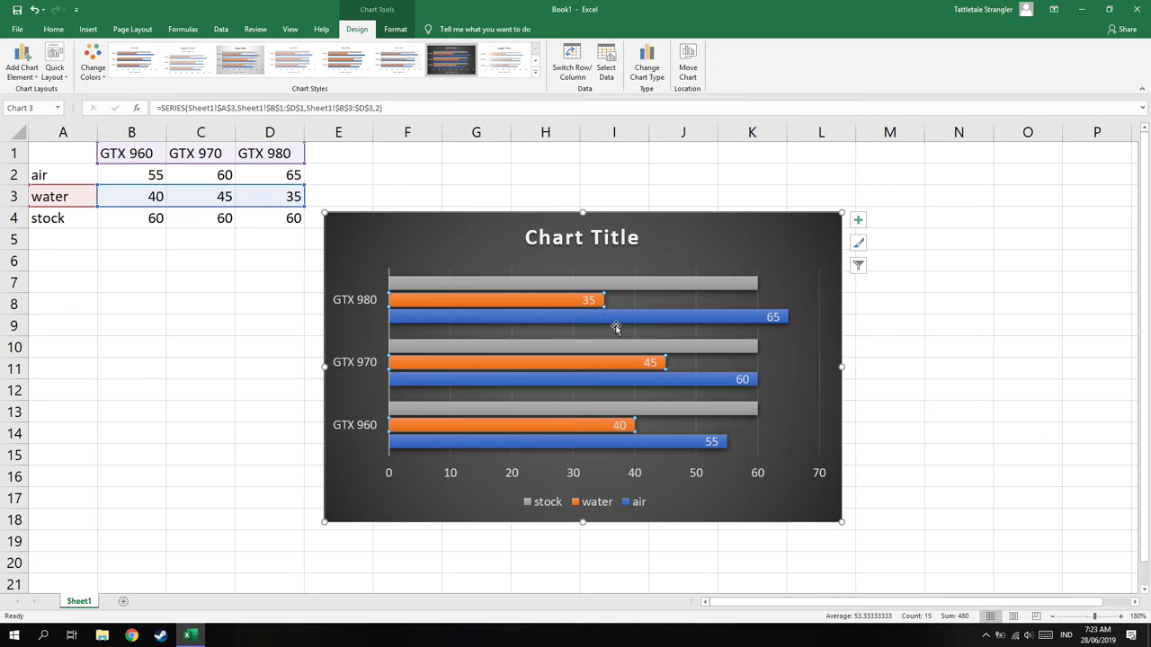
pyautogui.click(551, 314)
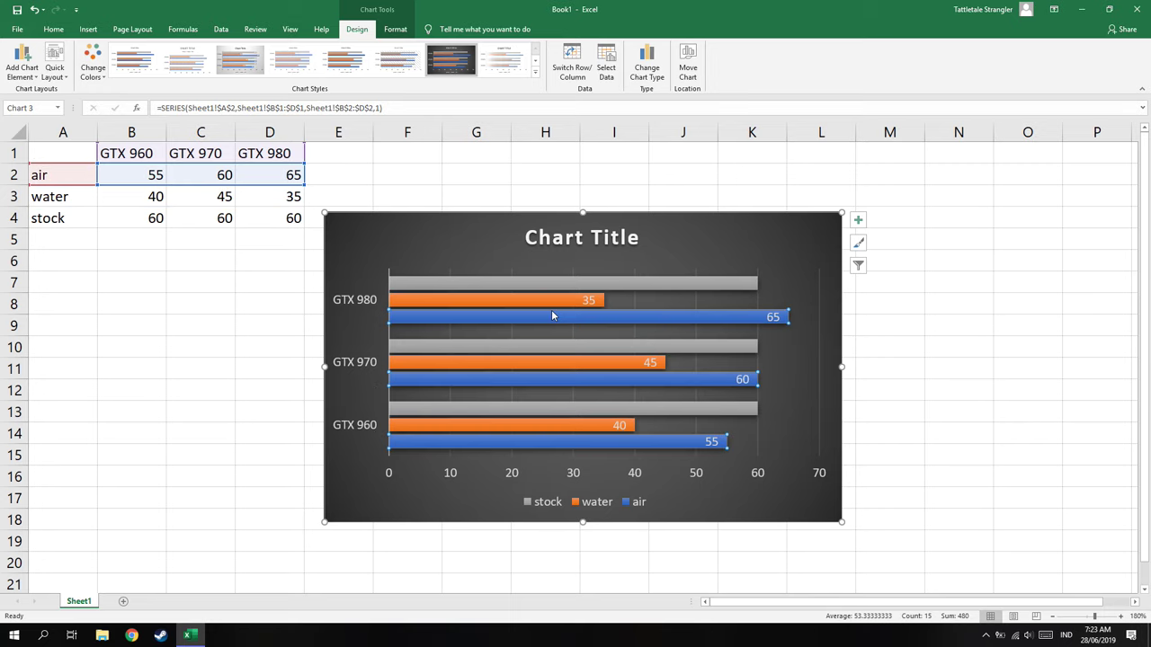
pyautogui.click(21, 76)
pyautogui.moveTo(44, 133)
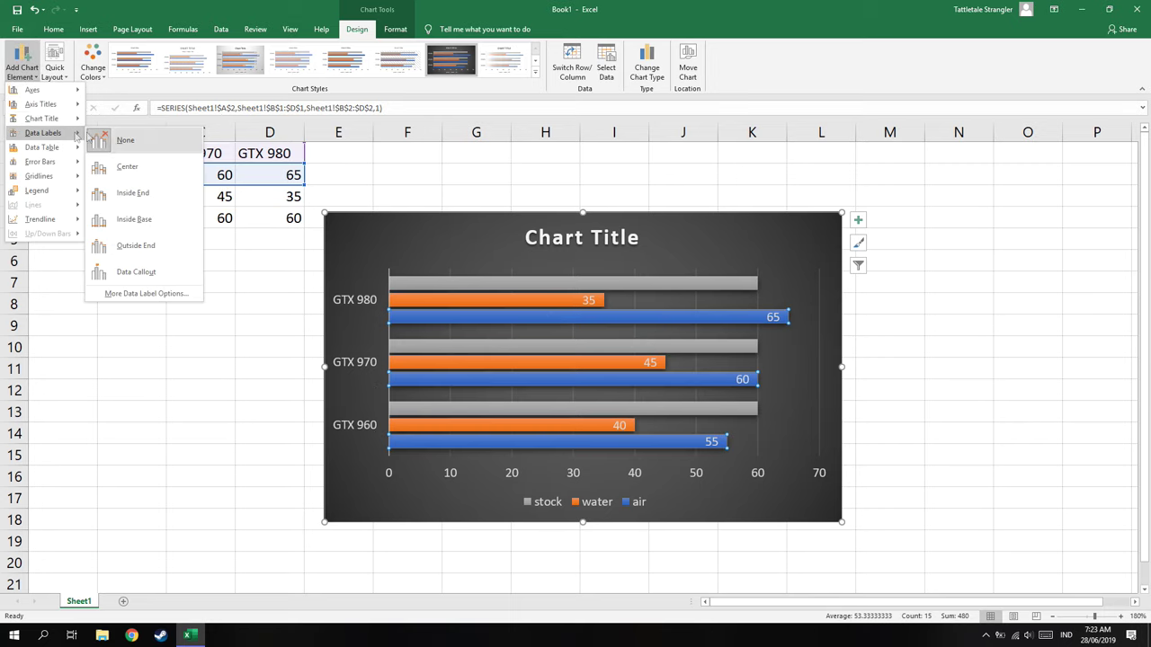
pyautogui.click(552, 323)
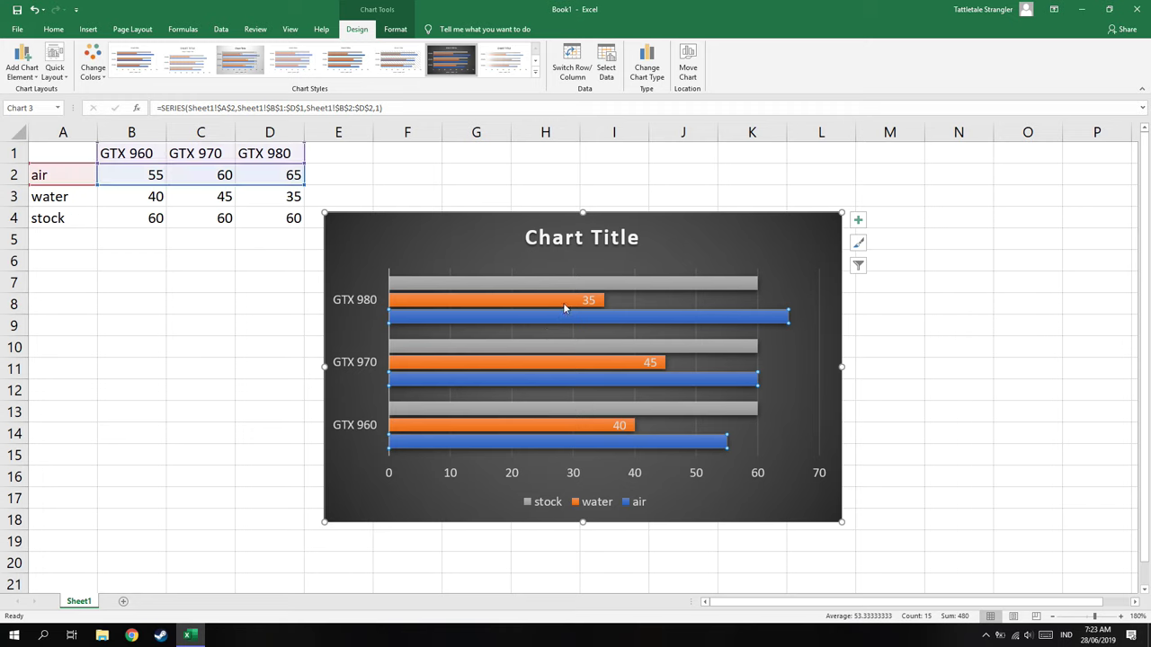
# - Remove the water series' data labels as well
pyautogui.click(563, 303)
pyautogui.click(21, 64)
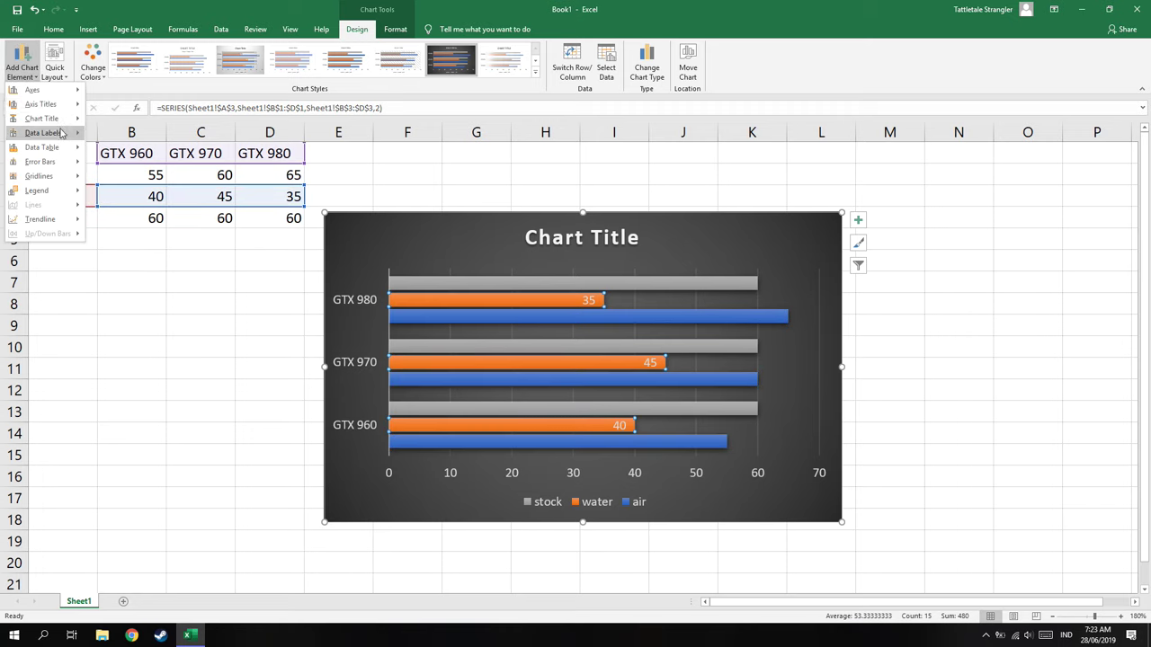
pyautogui.moveTo(64, 134)
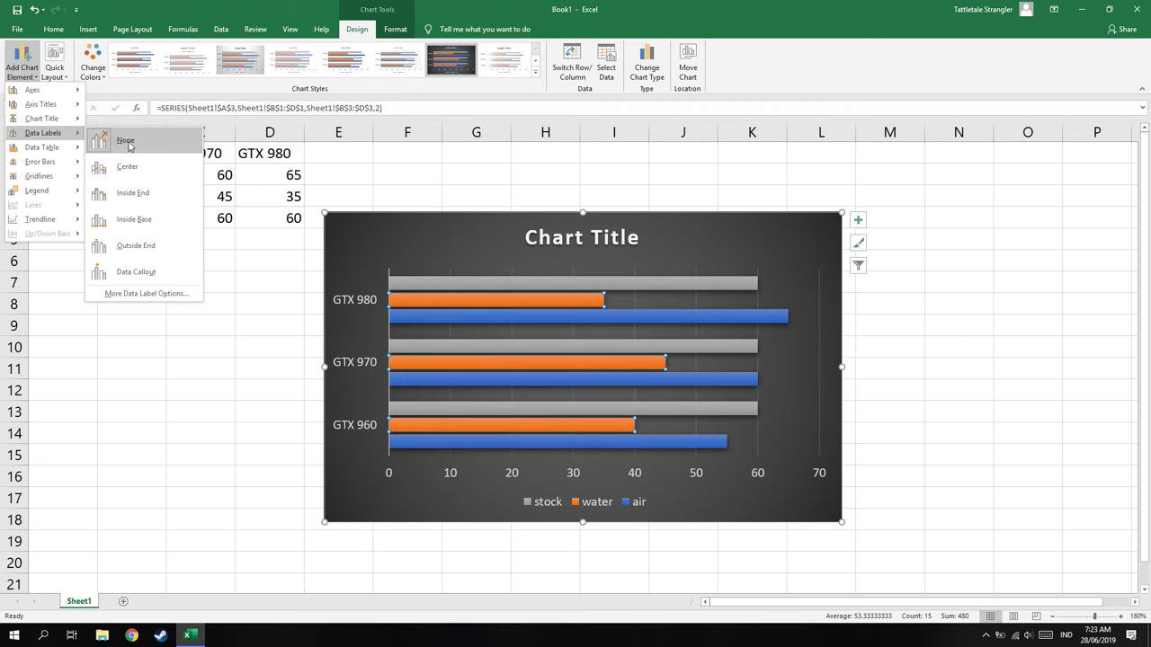
pyautogui.click(113, 142)
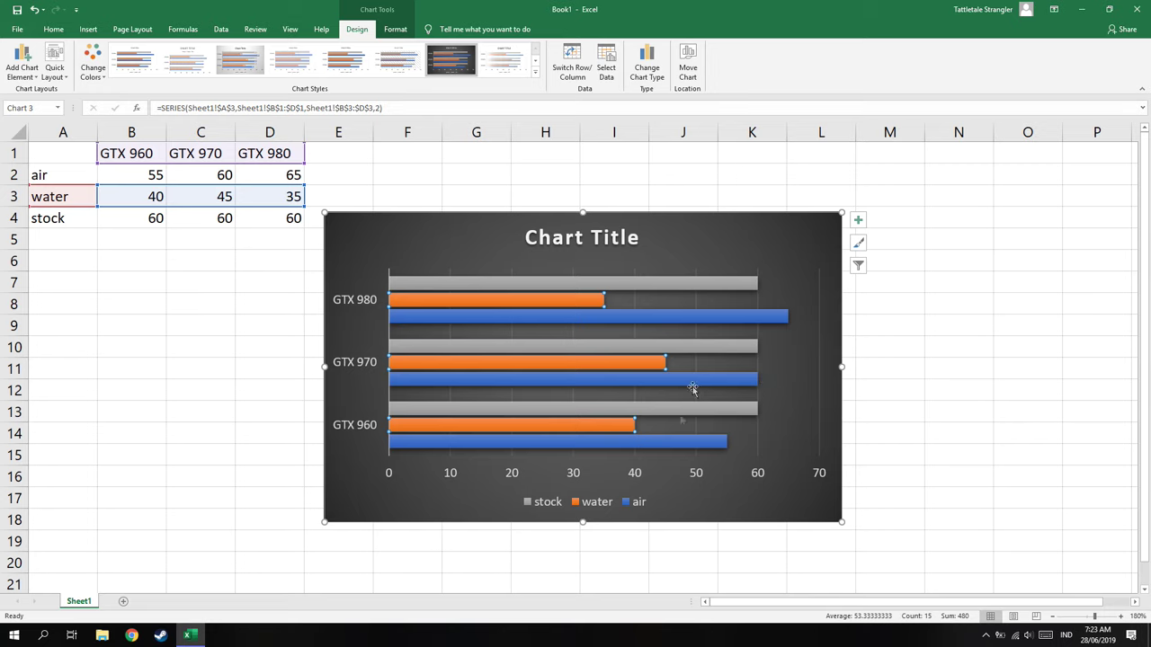
pyautogui.click(27, 70)
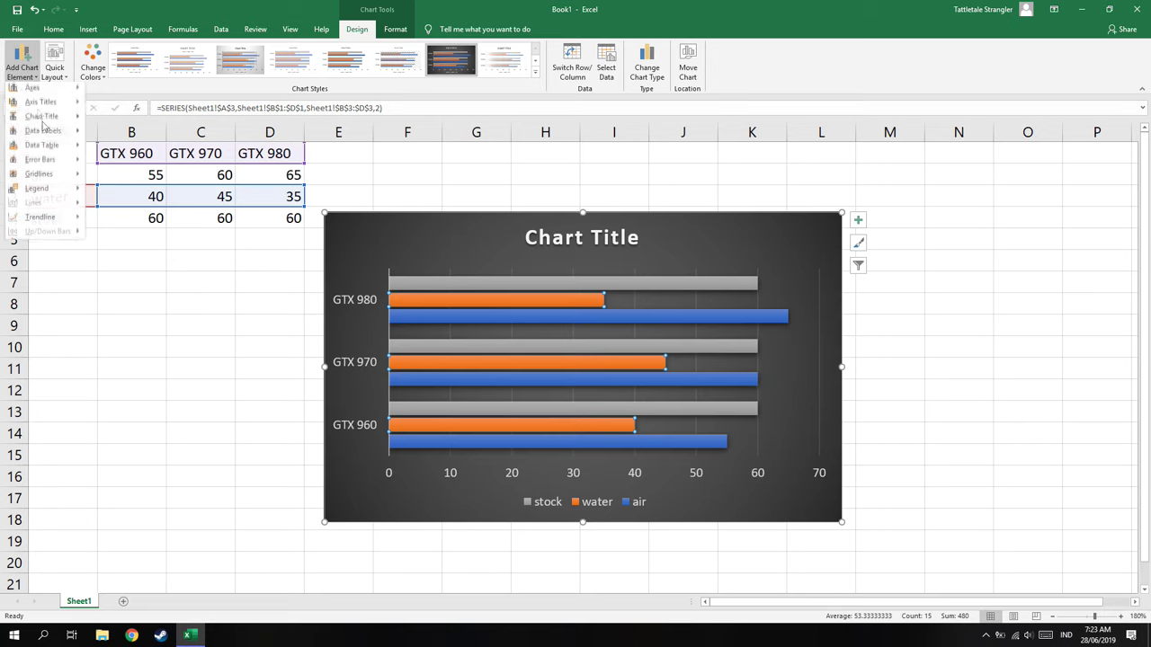
pyautogui.moveTo(44, 133)
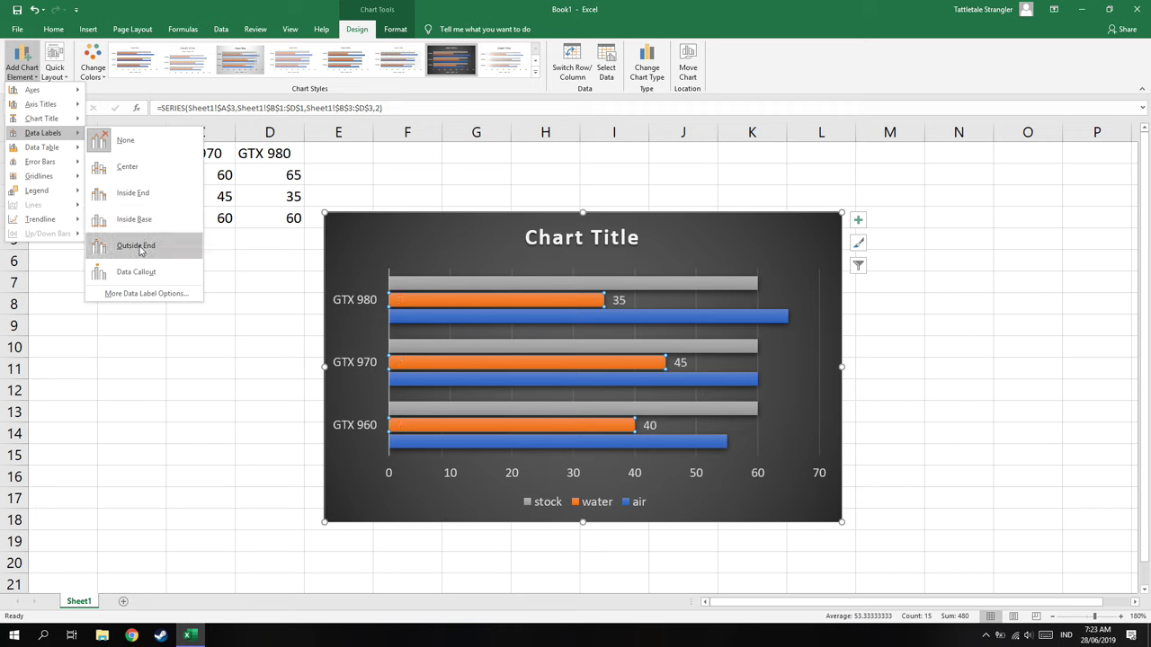
# - Place the water and stock series labels at Outside End
pyautogui.click(137, 249)
pyautogui.click(133, 173)
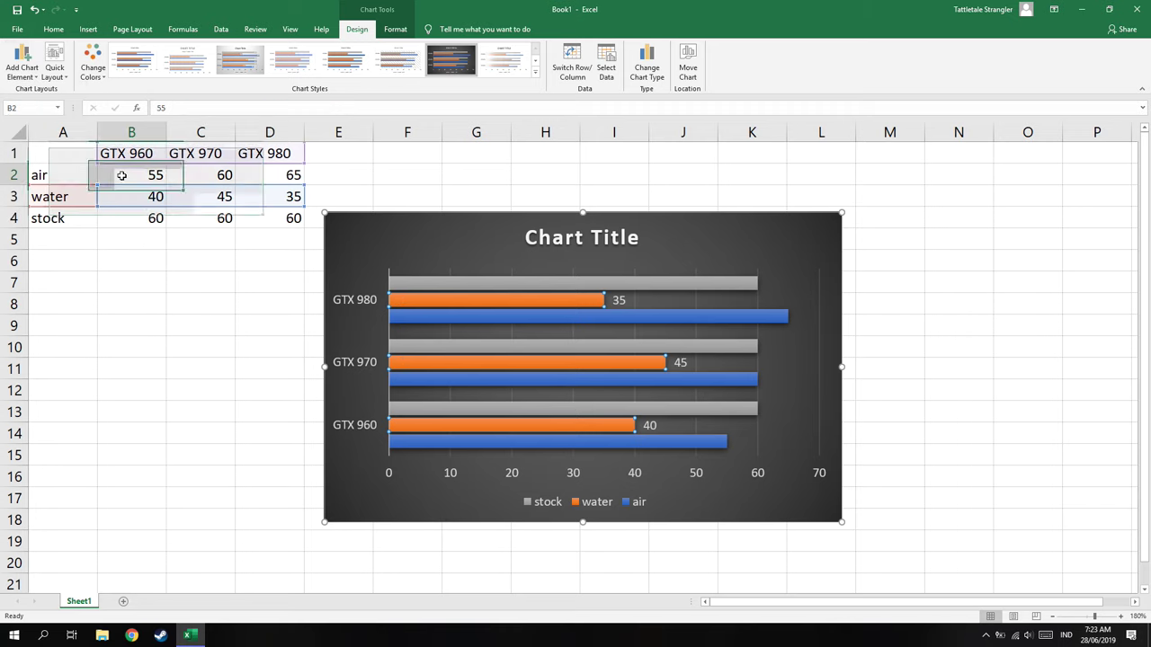
pyautogui.click(634, 283)
pyautogui.click(22, 65)
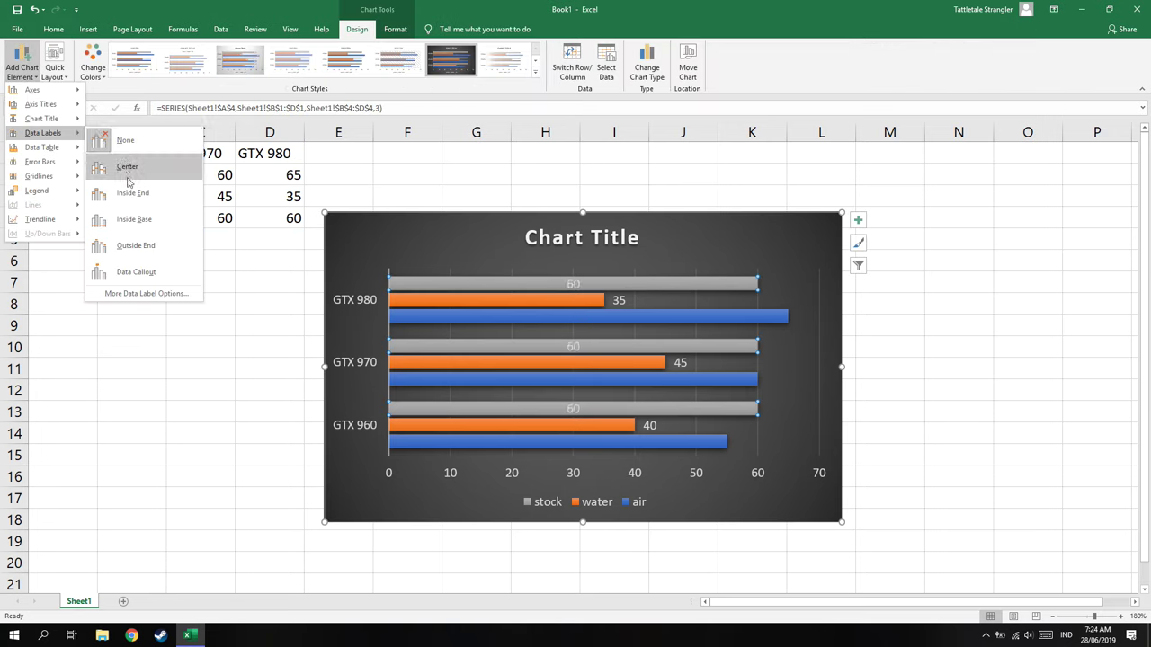
pyautogui.click(133, 246)
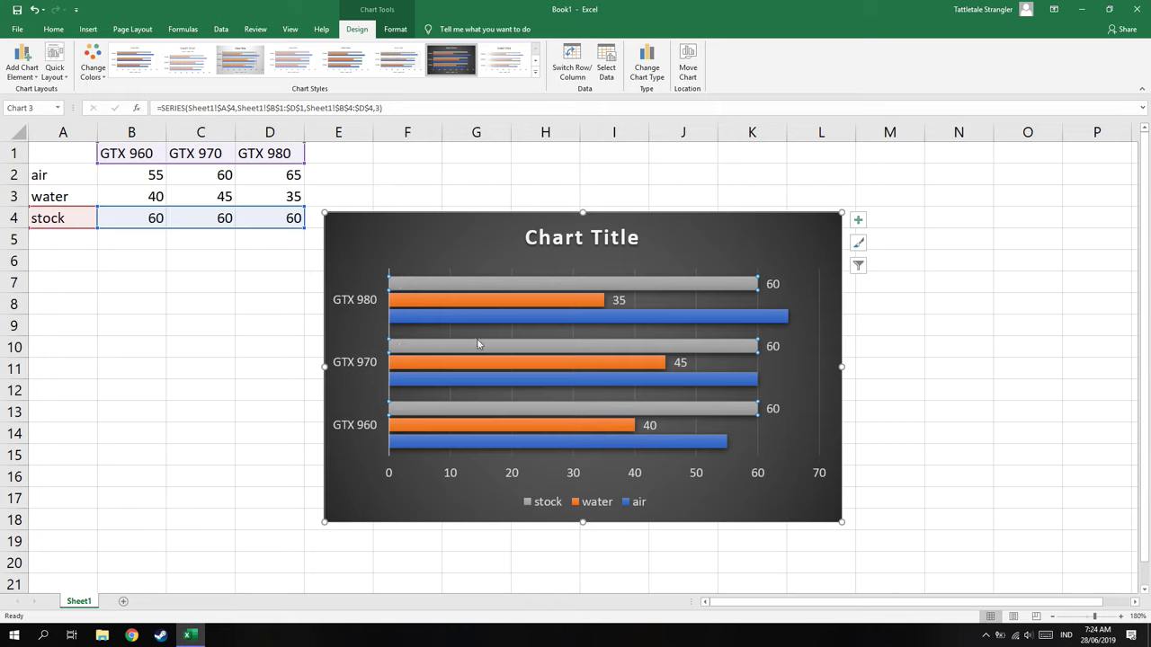
# - Add an Outside End label to the GTX 980 air bar
pyautogui.click(587, 377)
pyautogui.click(586, 379)
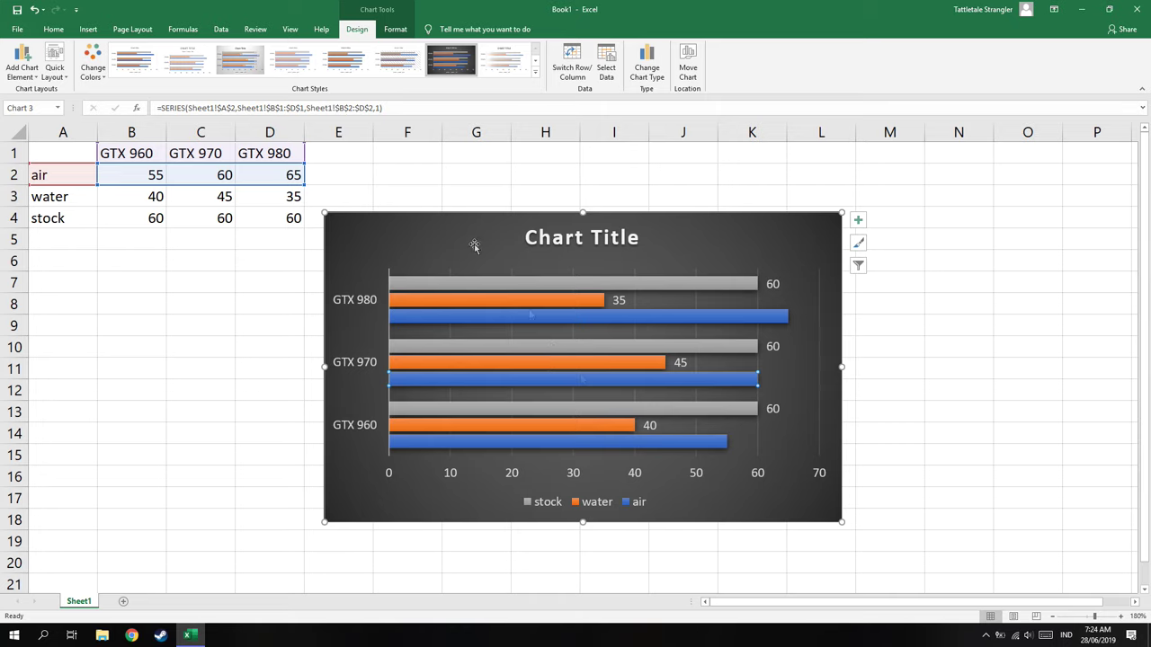
pyautogui.click(434, 319)
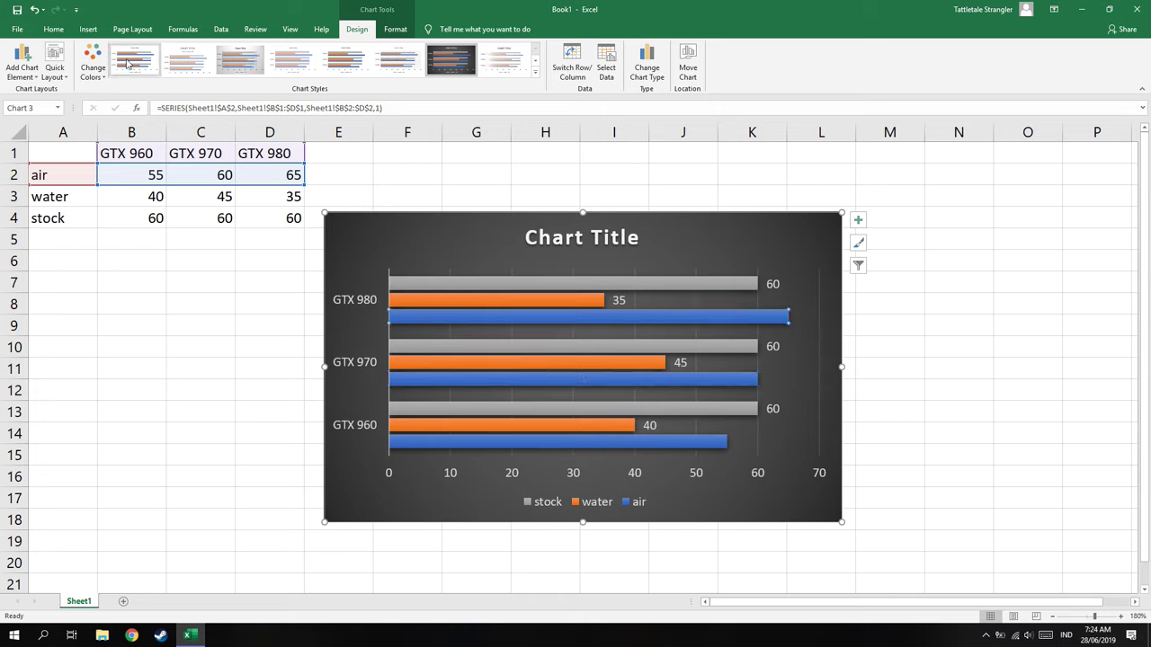
pyautogui.click(21, 63)
pyautogui.moveTo(51, 135)
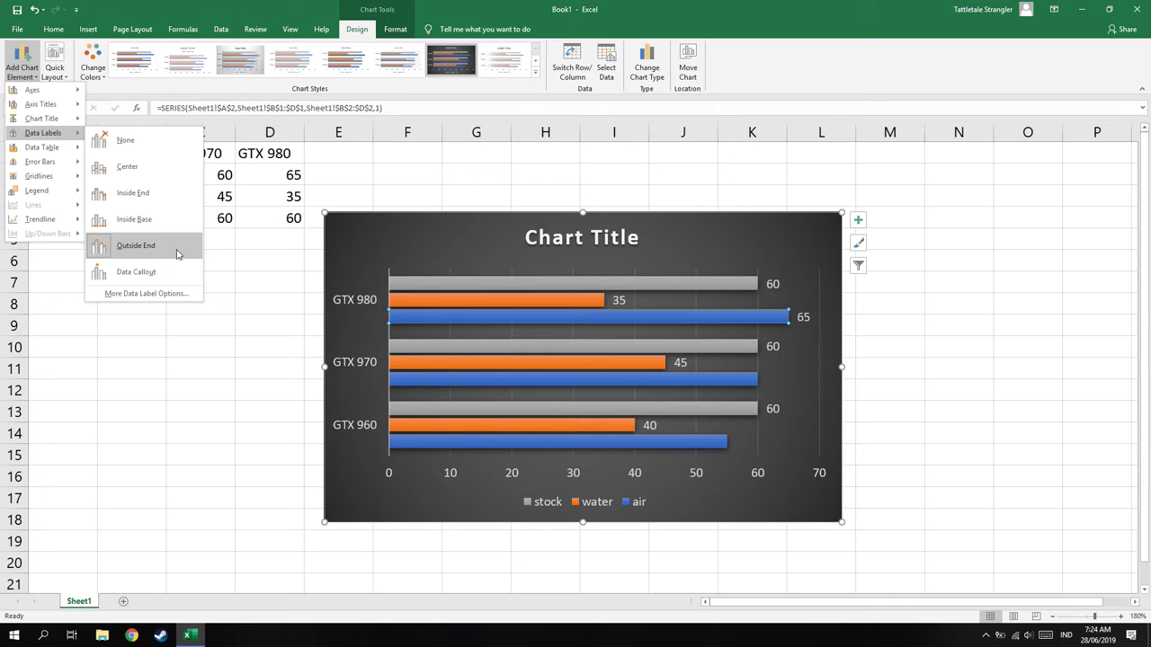
pyautogui.click(135, 246)
# - Add Outside End labels to the GTX 960 and GTX 970 air bars
pyautogui.click(716, 381)
pyautogui.click(685, 442)
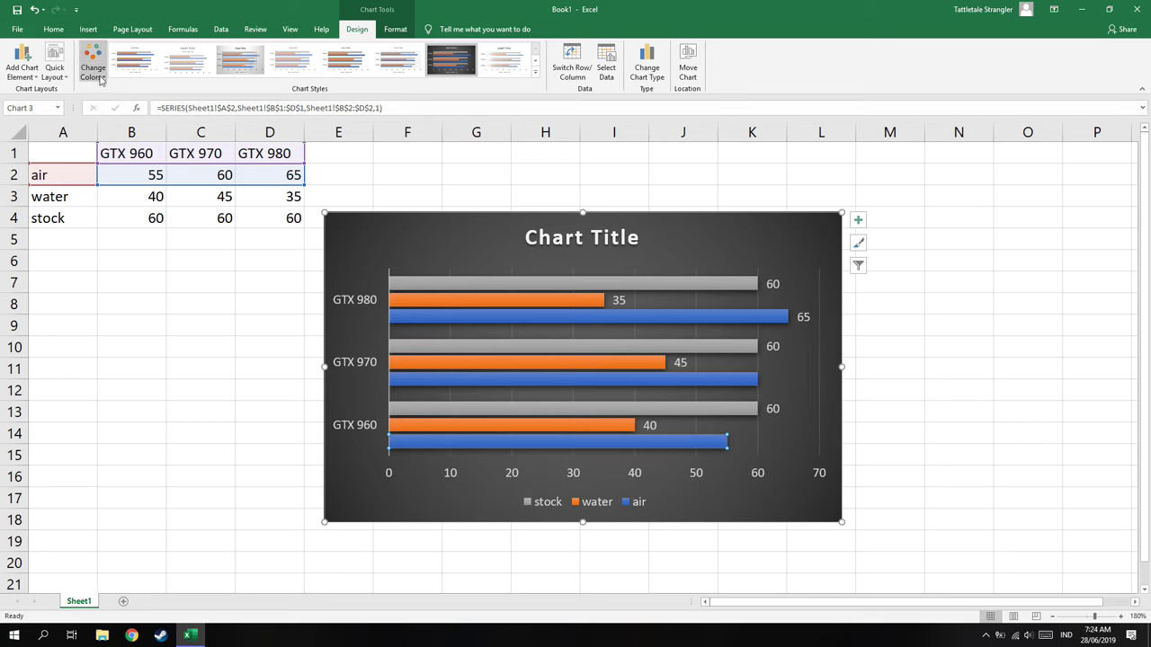
pyautogui.click(22, 65)
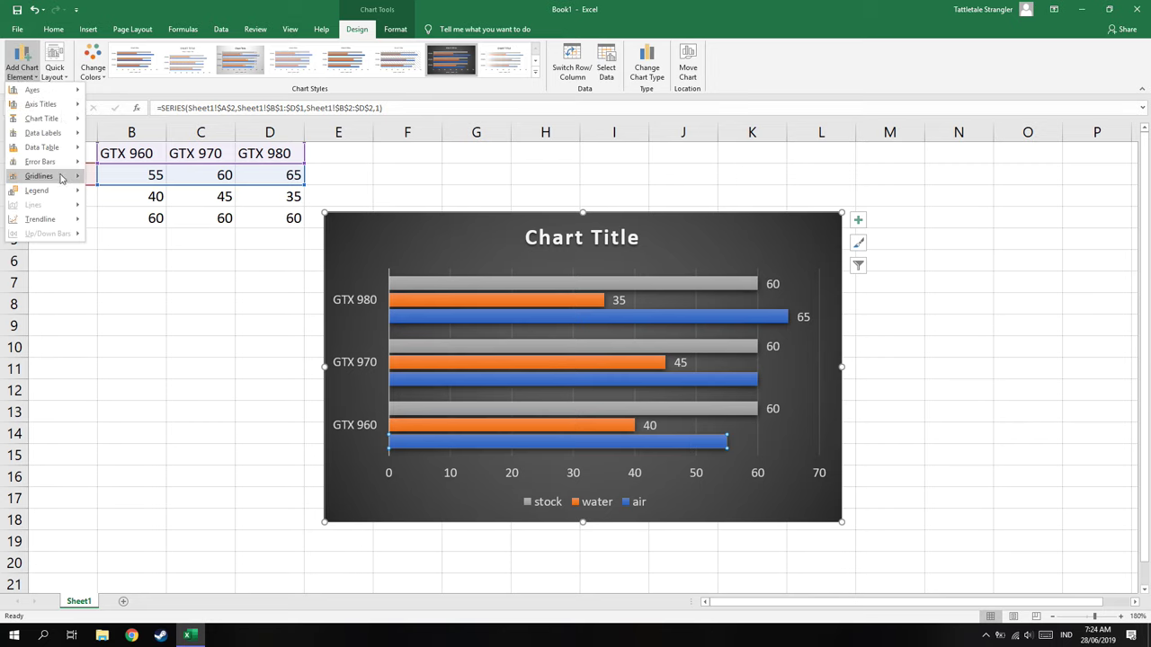
pyautogui.moveTo(45, 133)
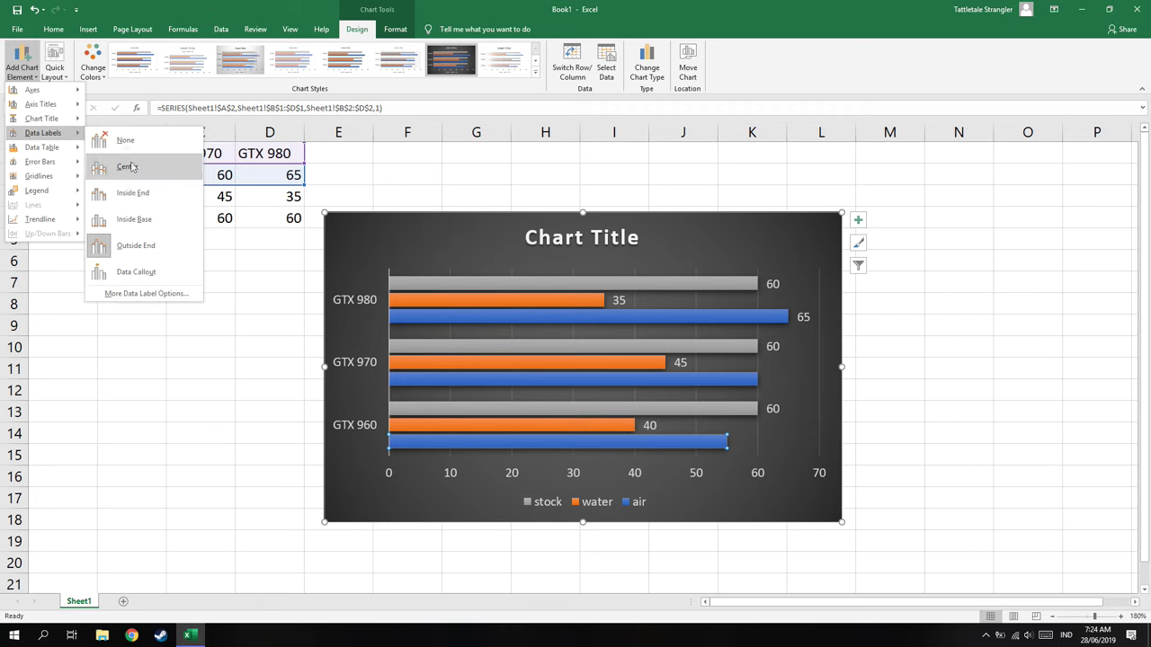
pyautogui.click(134, 245)
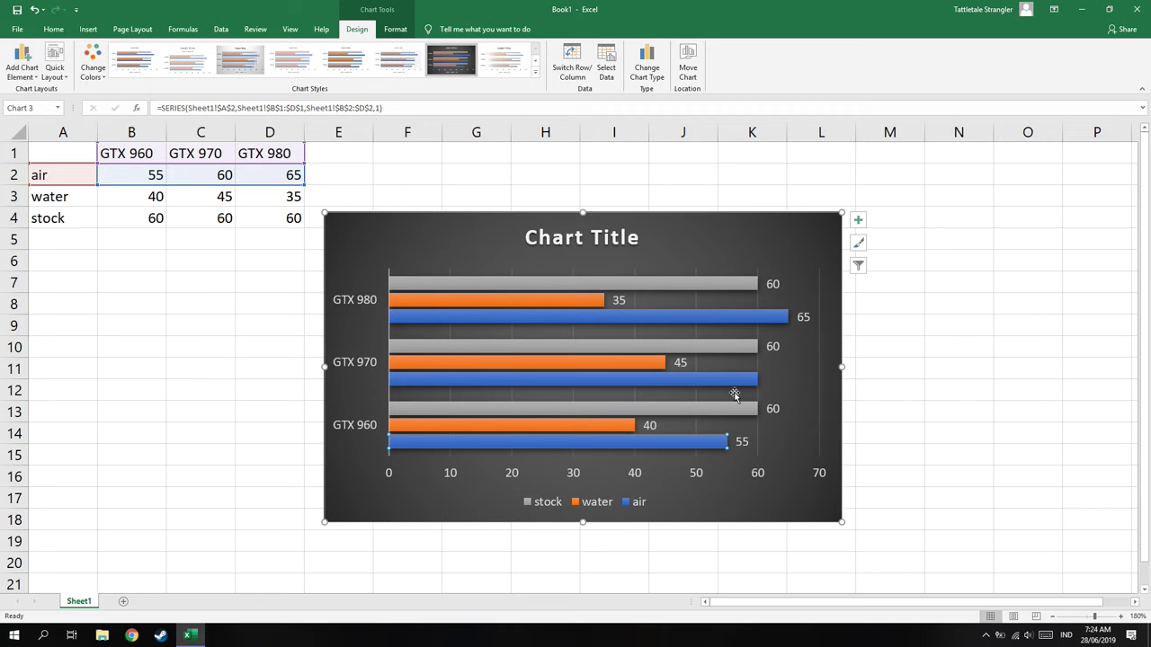
pyautogui.click(728, 384)
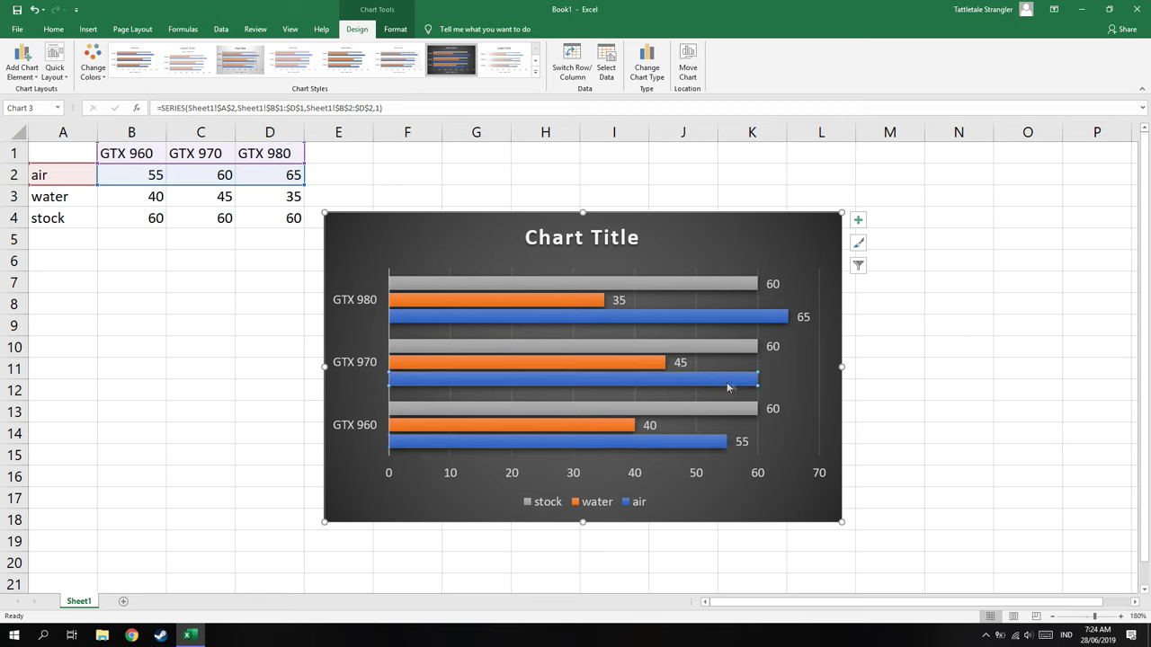
pyautogui.click(21, 61)
pyautogui.moveTo(43, 133)
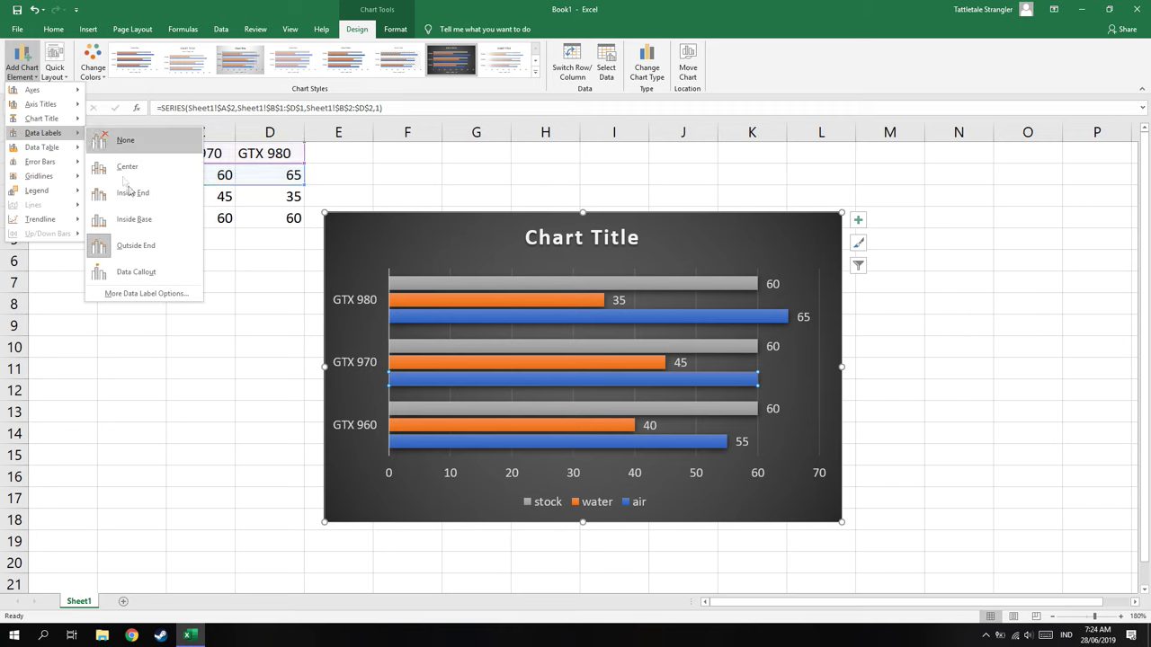
pyautogui.click(143, 245)
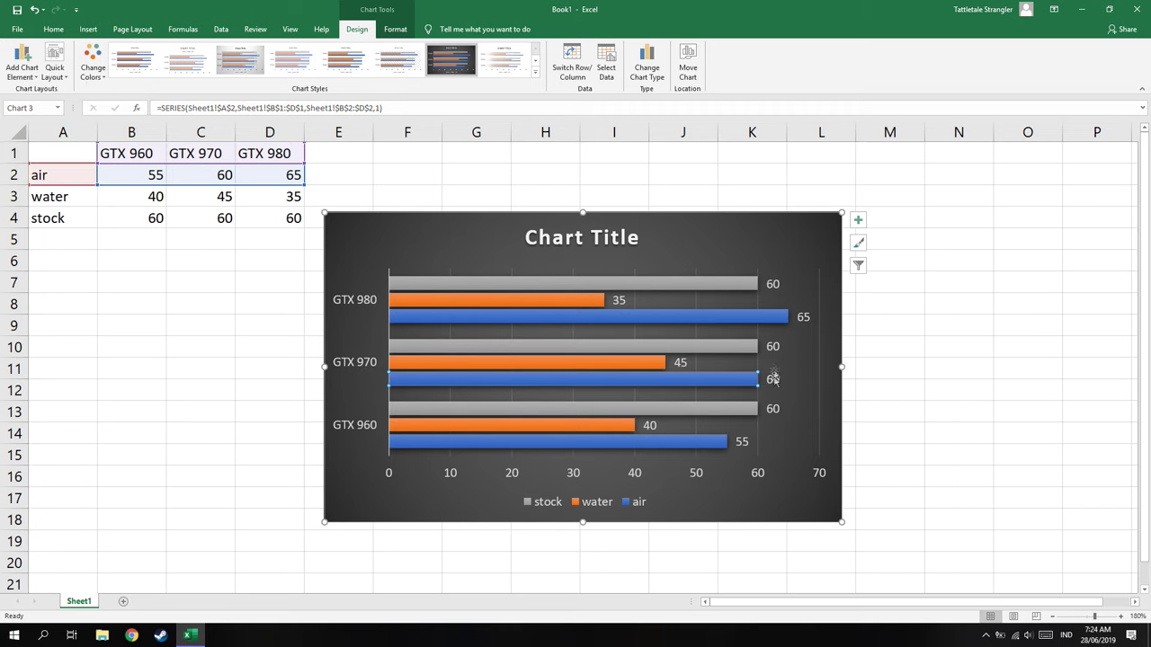
pyautogui.click(799, 384)
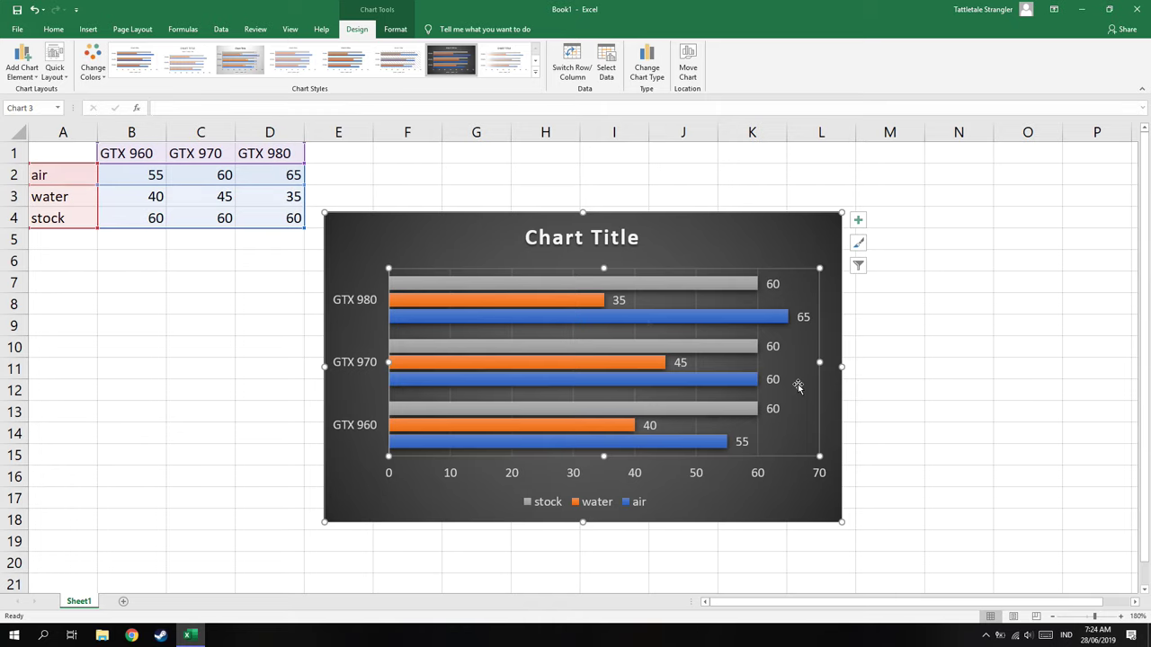
# - Replace the placeholder chart title with 'Benchmark vga'
pyautogui.moveTo(721, 444)
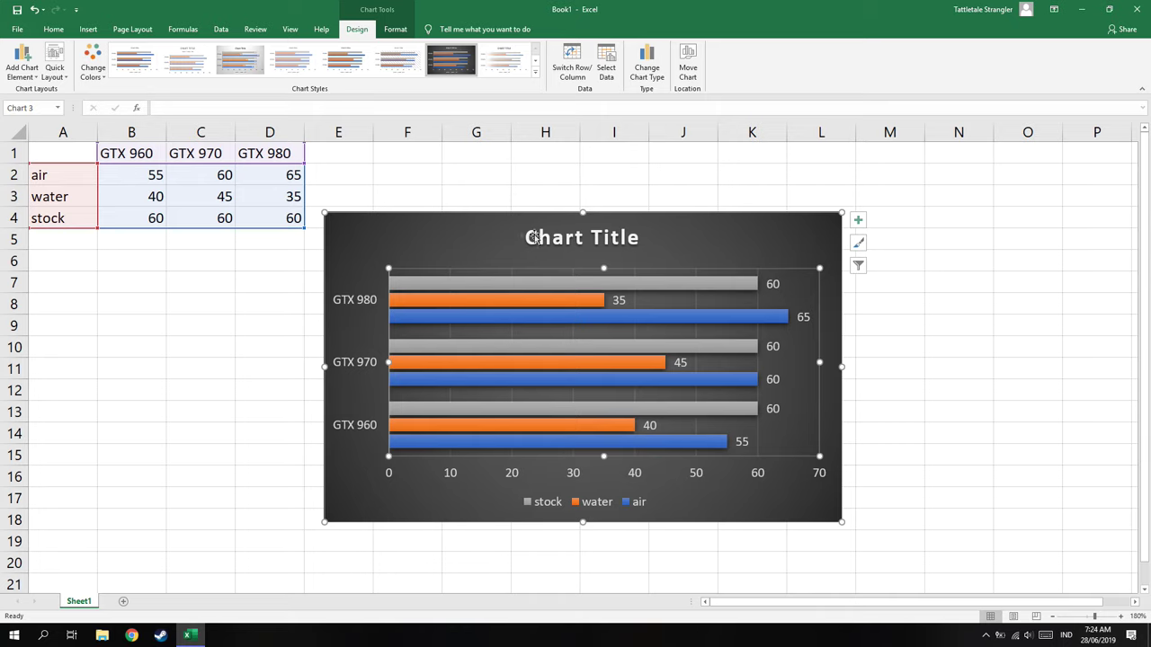
pyautogui.rightClick(606, 241)
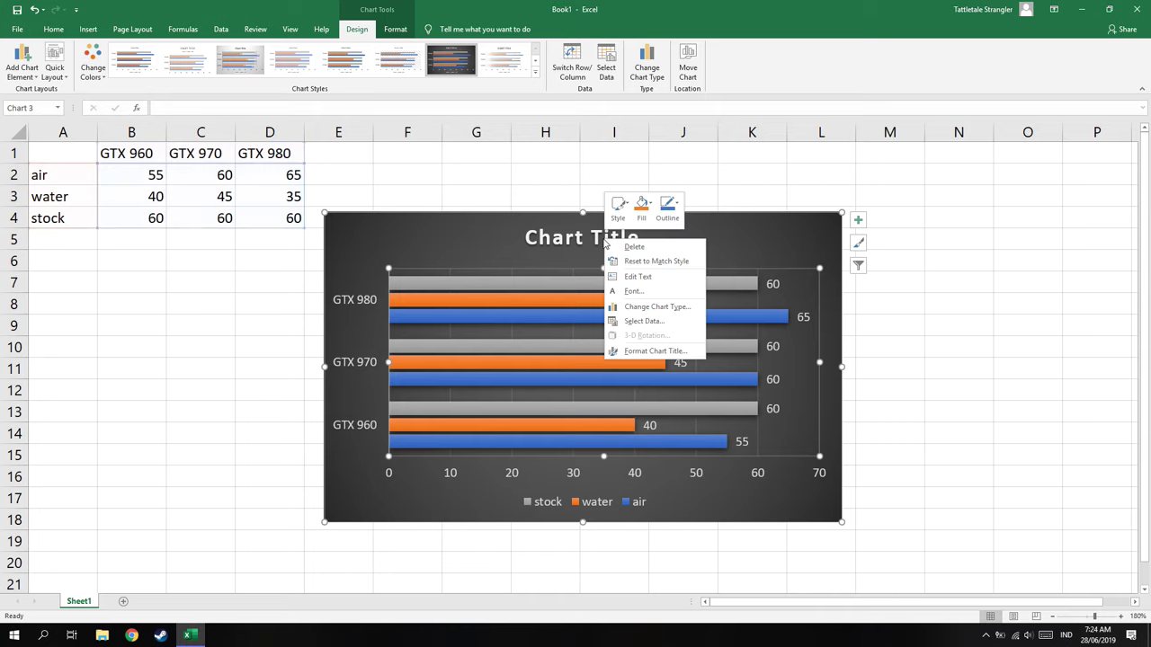
pyautogui.click(651, 279)
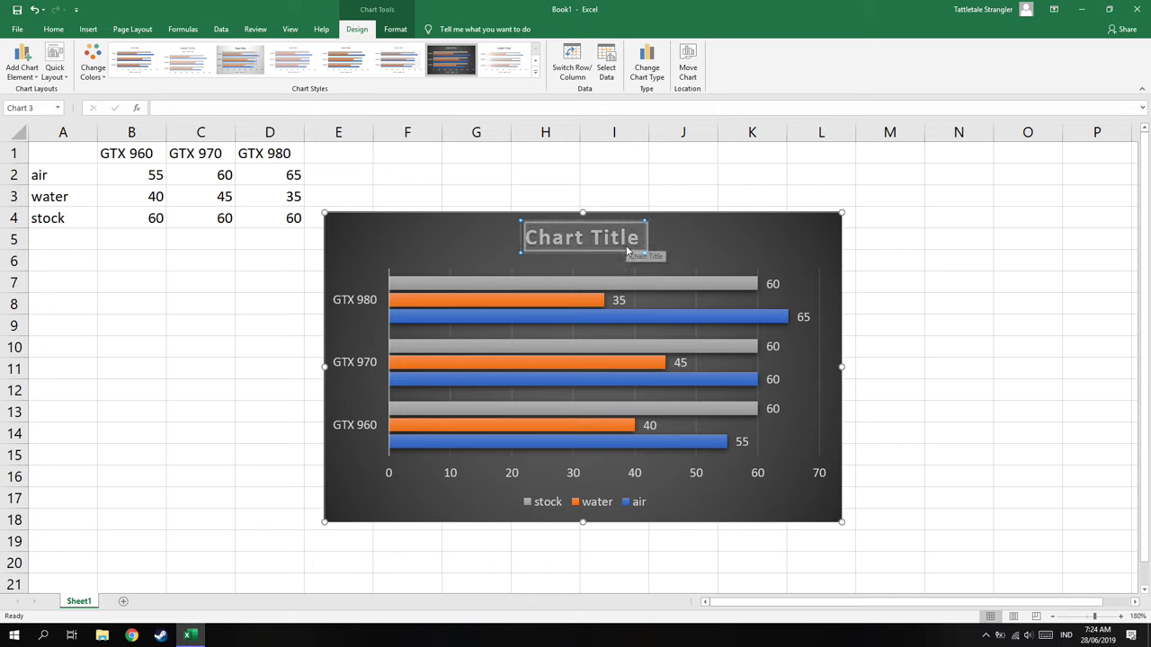
pyautogui.write('BEc')
pyautogui.press('BackSpace')
pyautogui.press('BackSpace')
pyautogui.write('enchmark vga')
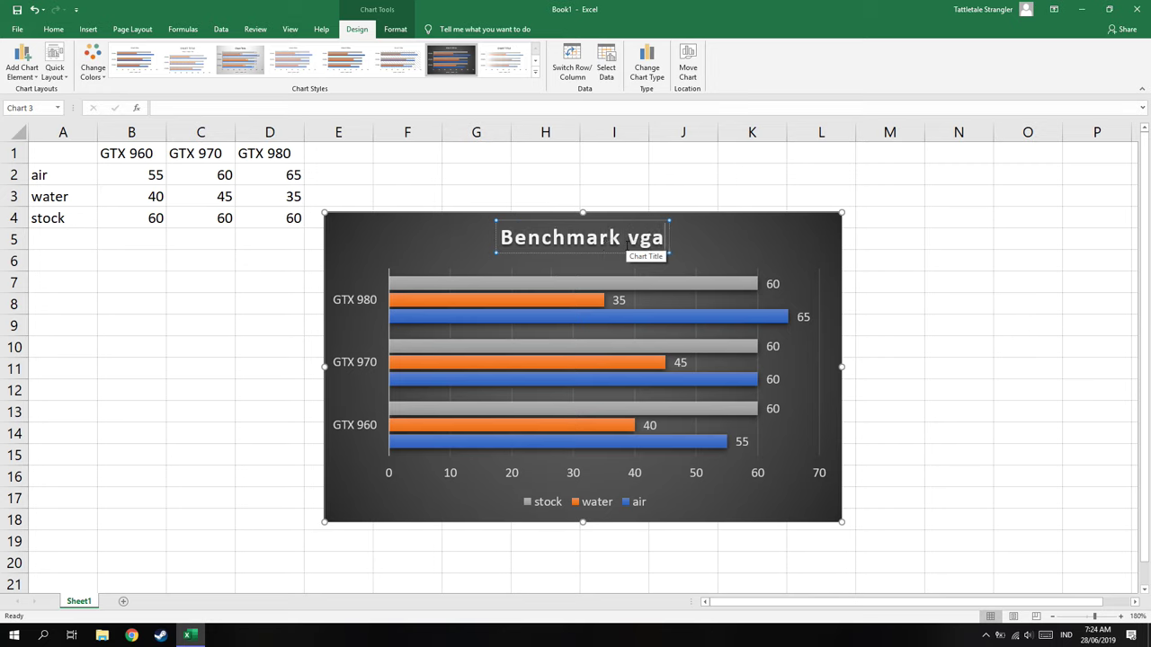
pyautogui.click(465, 247)
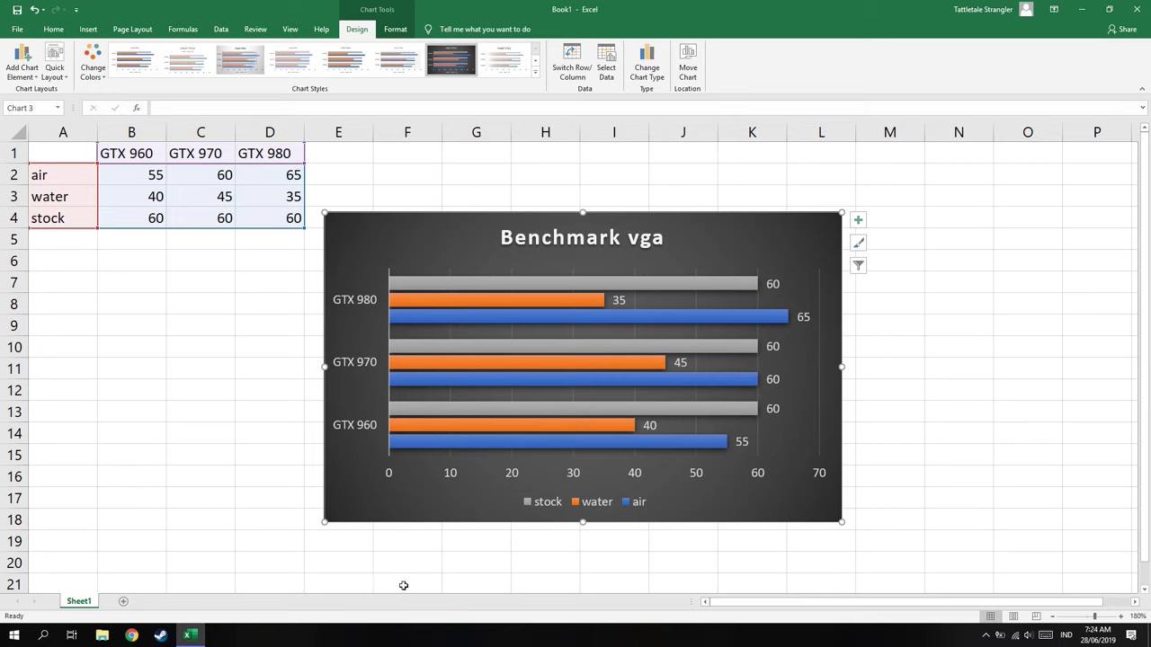
# - Move the chart to a new chart sheet named Chart1
pyautogui.rightClick(801, 233)
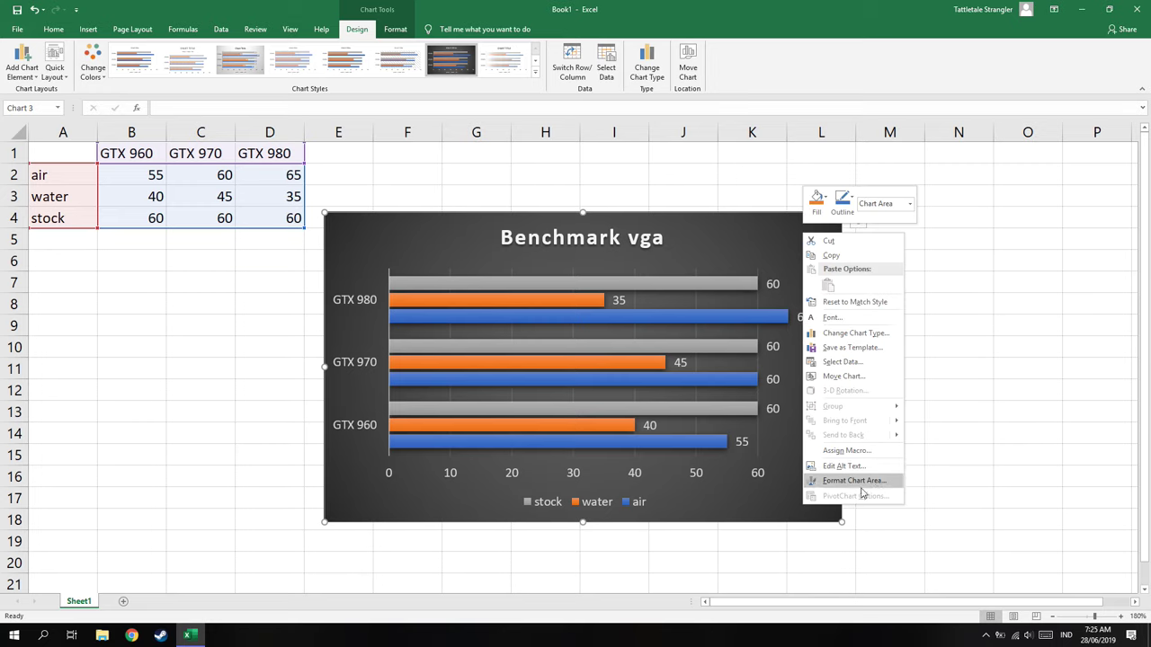
pyautogui.click(849, 376)
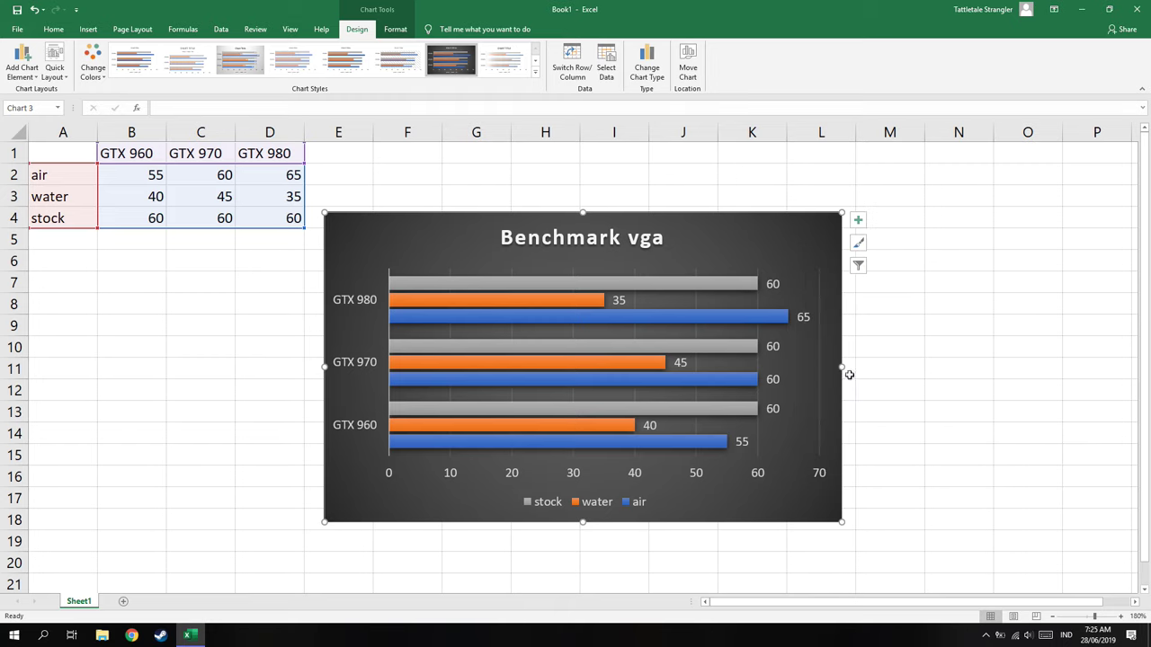
pyautogui.click(769, 357)
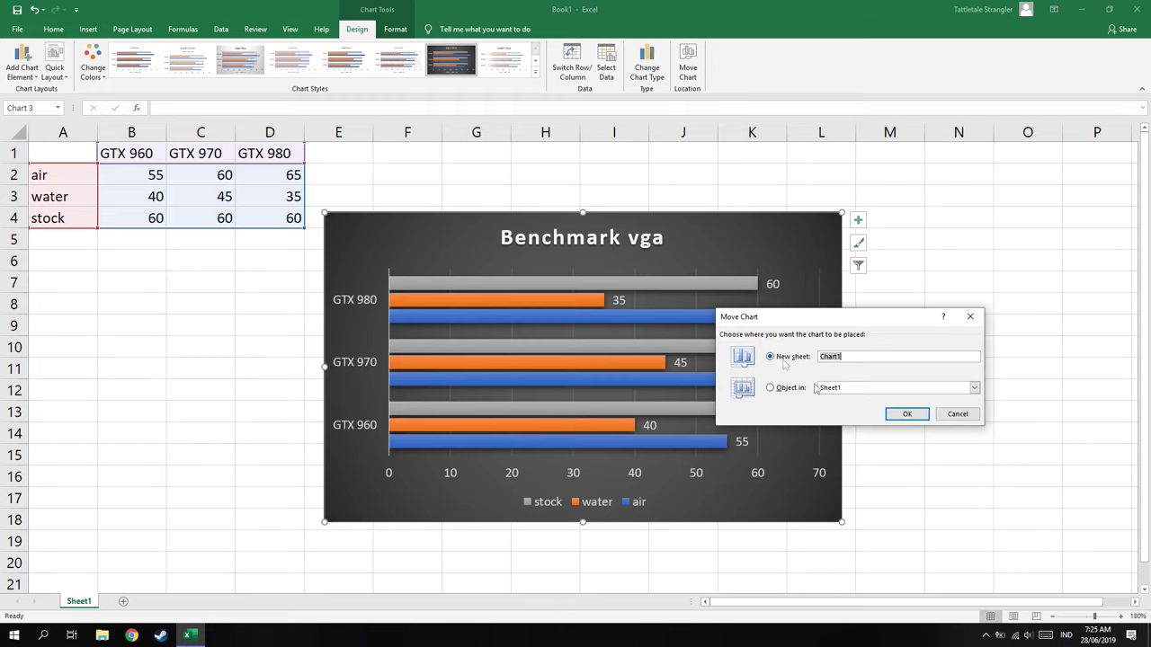
pyautogui.click(910, 415)
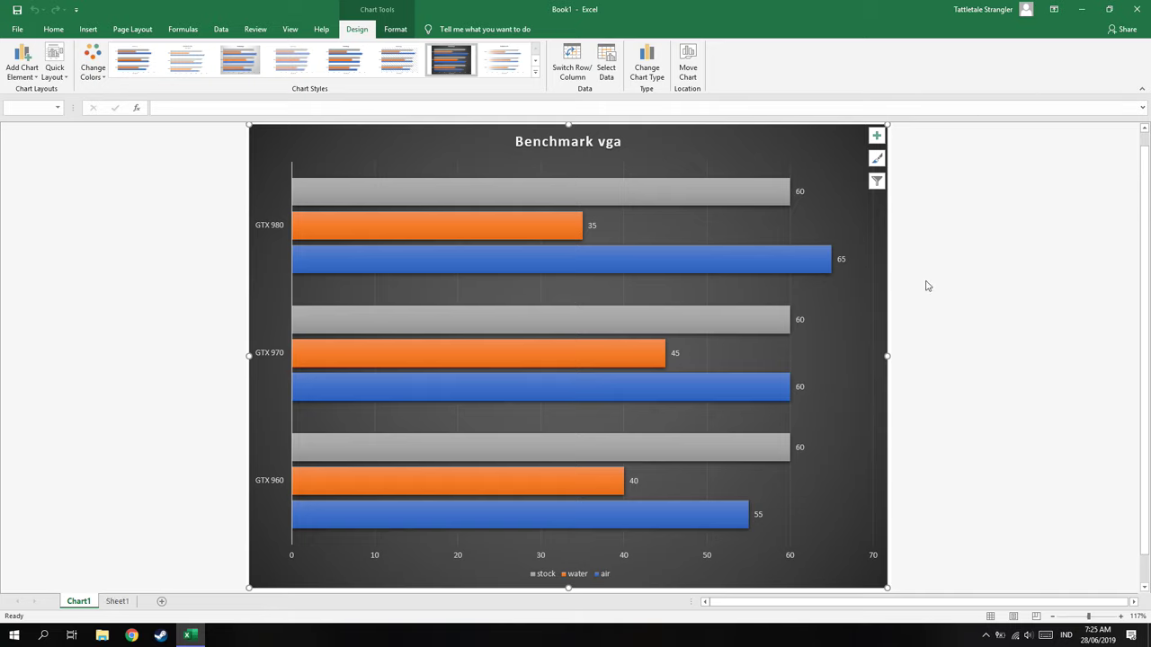
# - Check the moved chart's options and enabled elements, then deselect it
pyautogui.rightClick(825, 142)
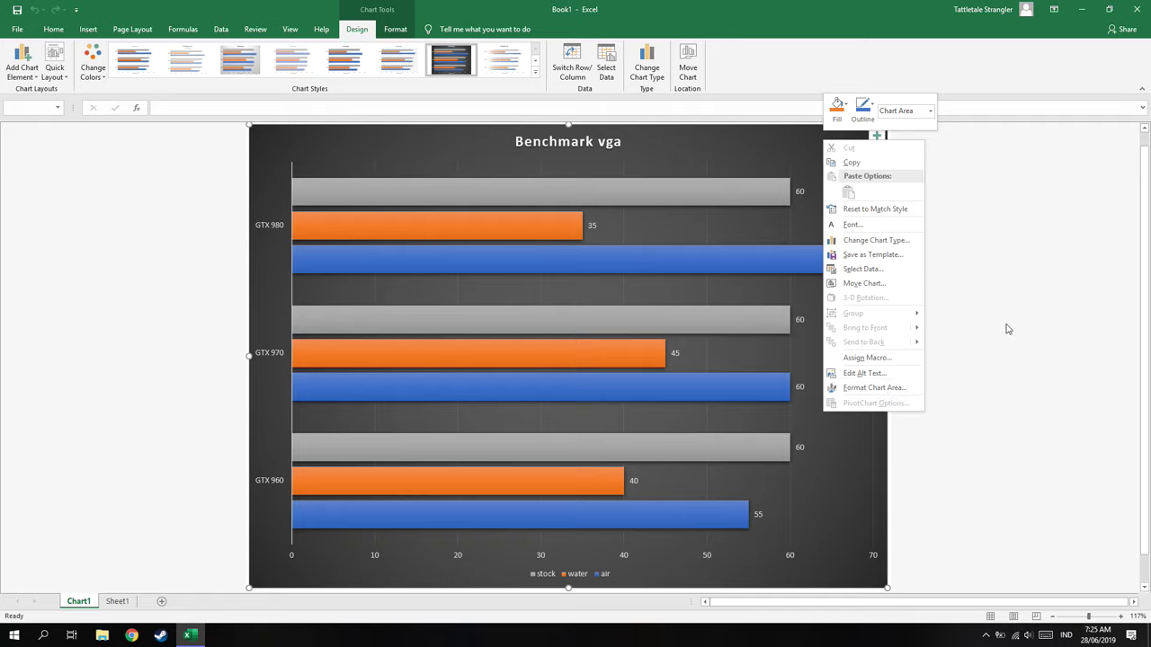
pyautogui.click(1054, 309)
pyautogui.click(875, 136)
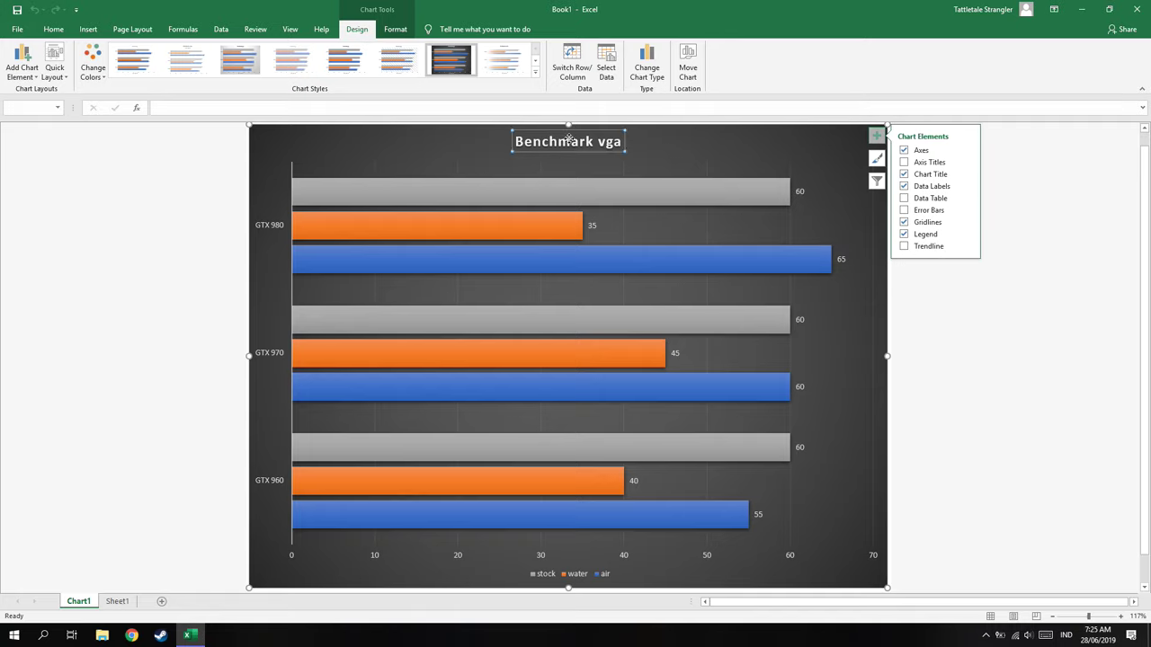
pyautogui.click(297, 172)
pyautogui.click(198, 184)
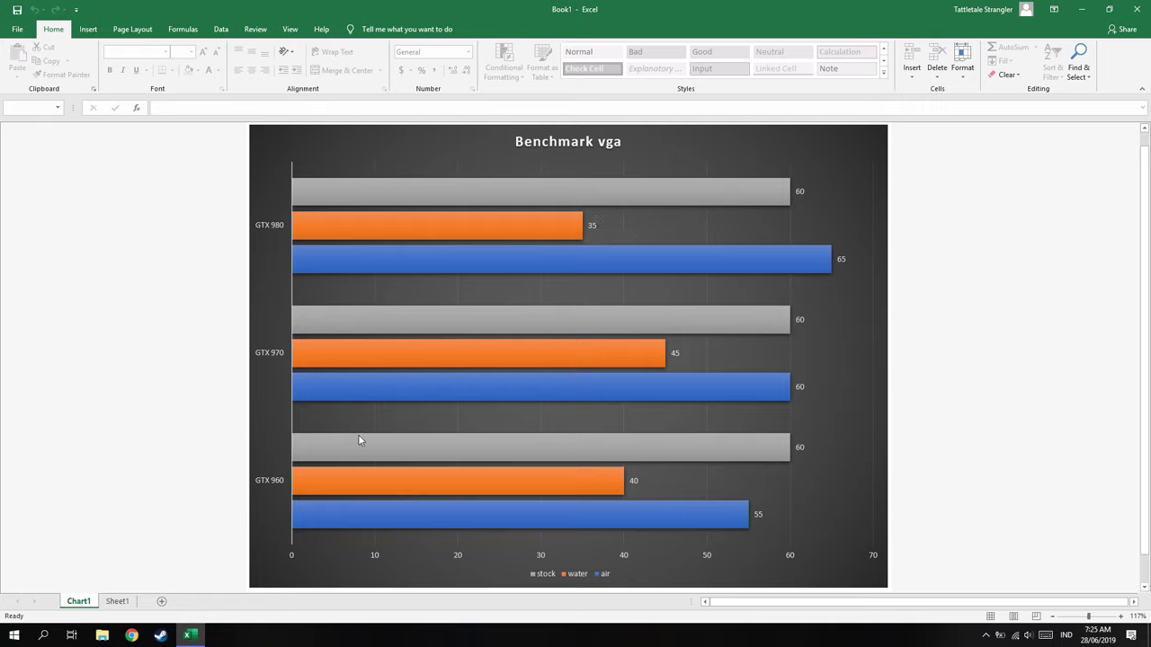
pyautogui.click(117, 601)
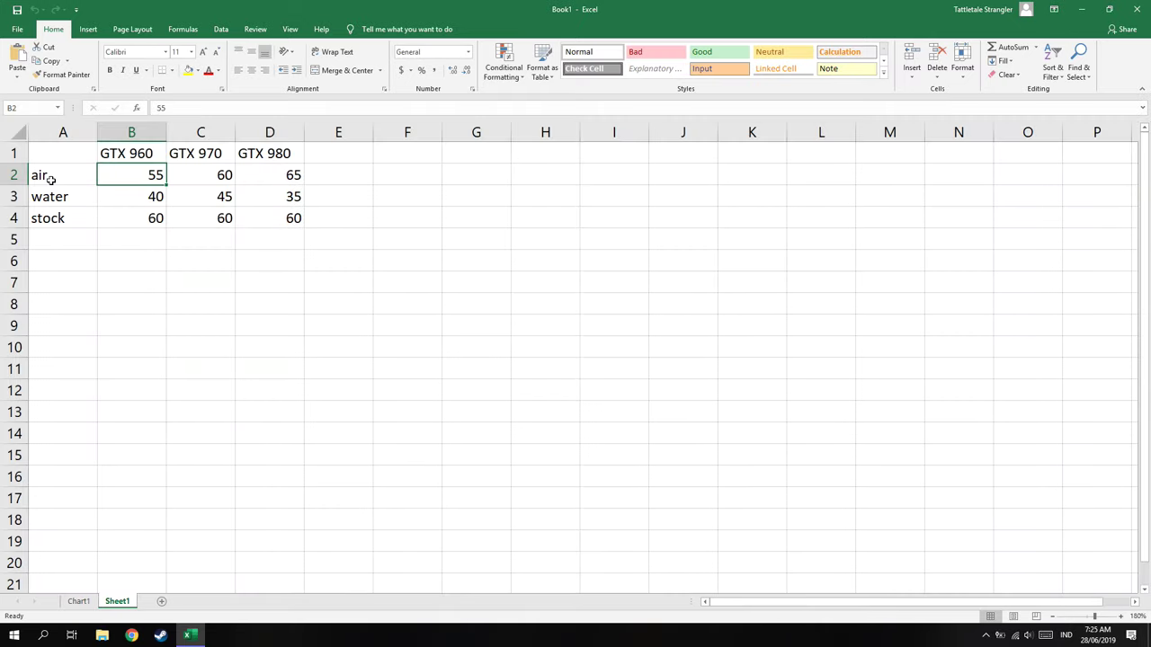
pyautogui.click(106, 154)
pyautogui.click(188, 151)
pyautogui.click(262, 153)
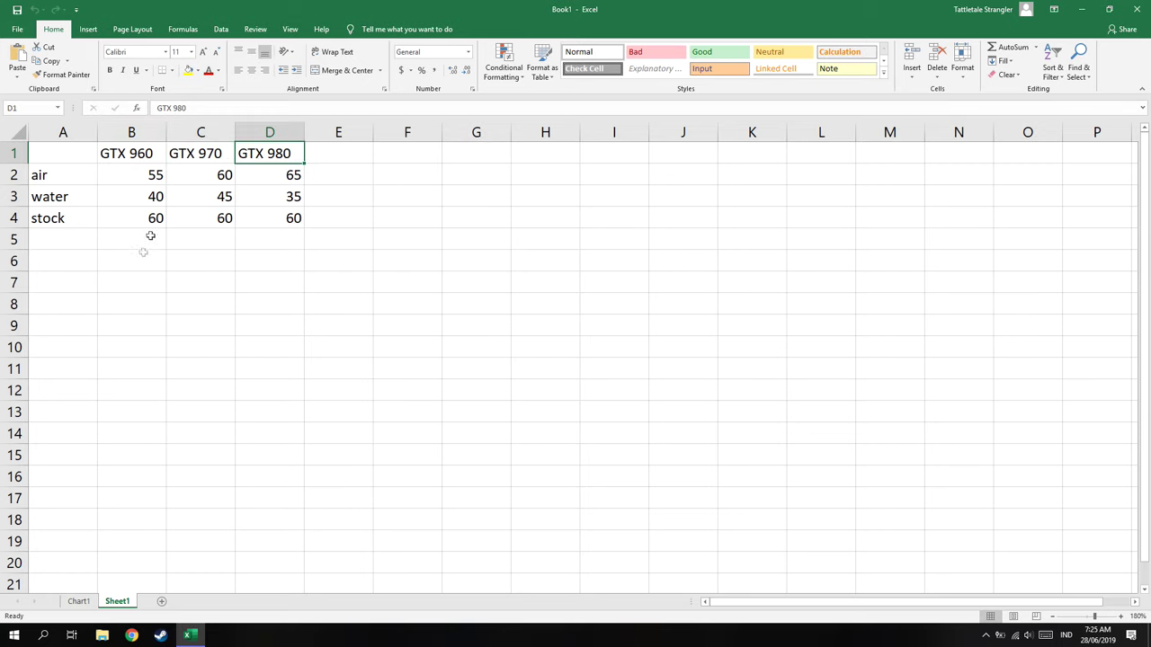
pyautogui.click(79, 601)
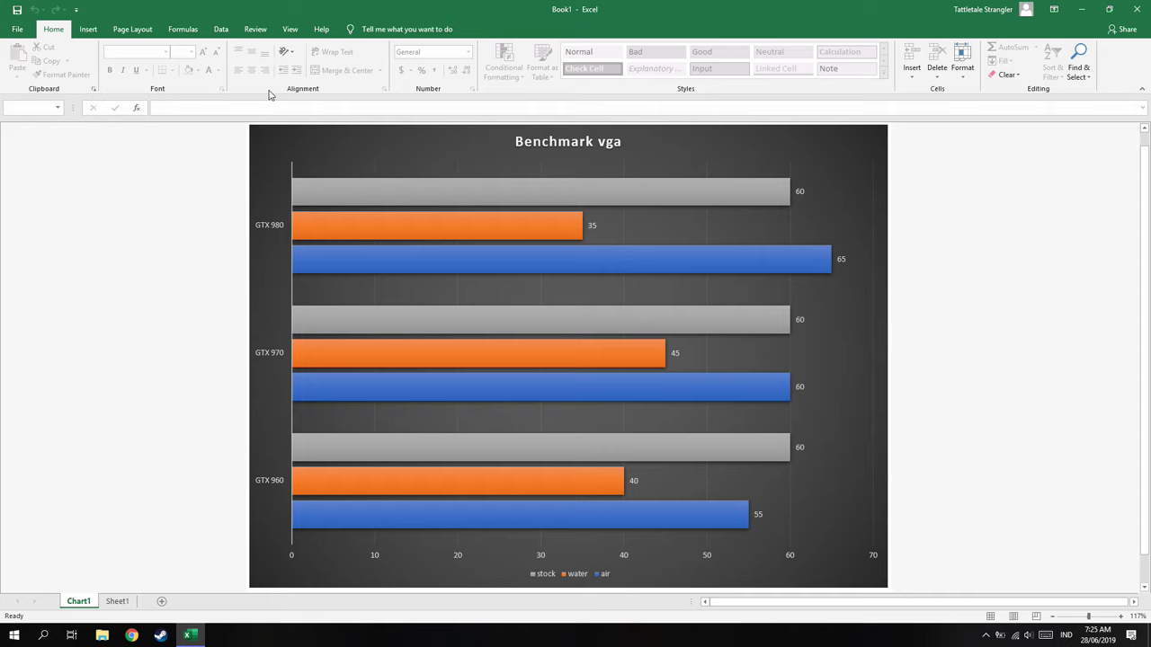
pyautogui.click(87, 29)
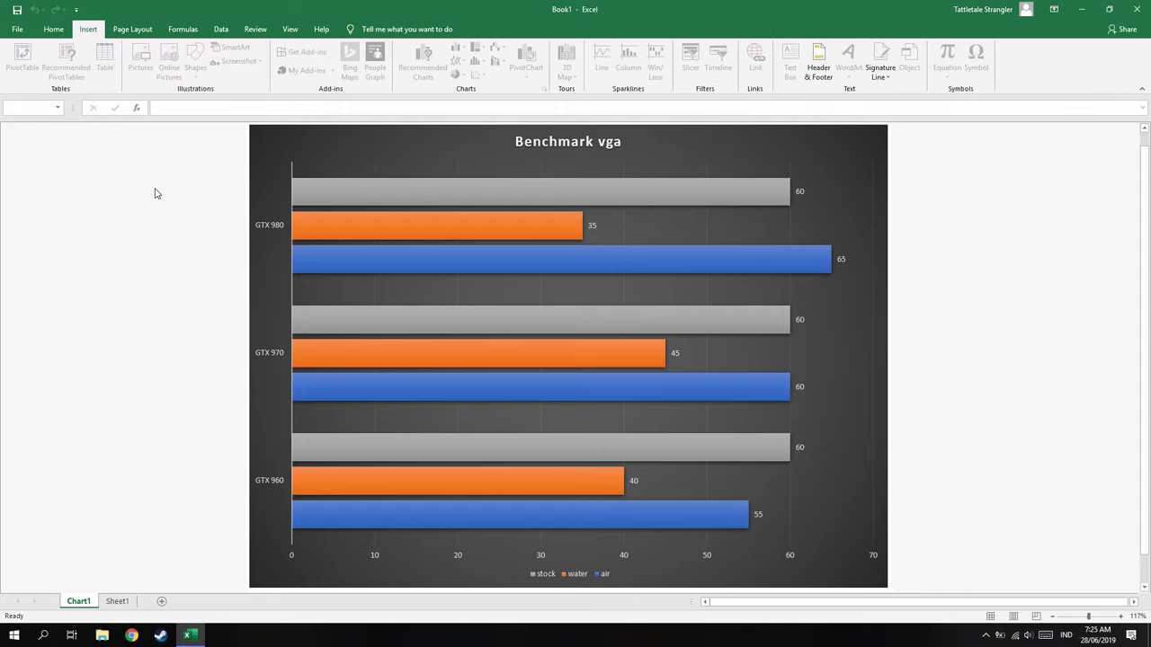
pyautogui.click(118, 602)
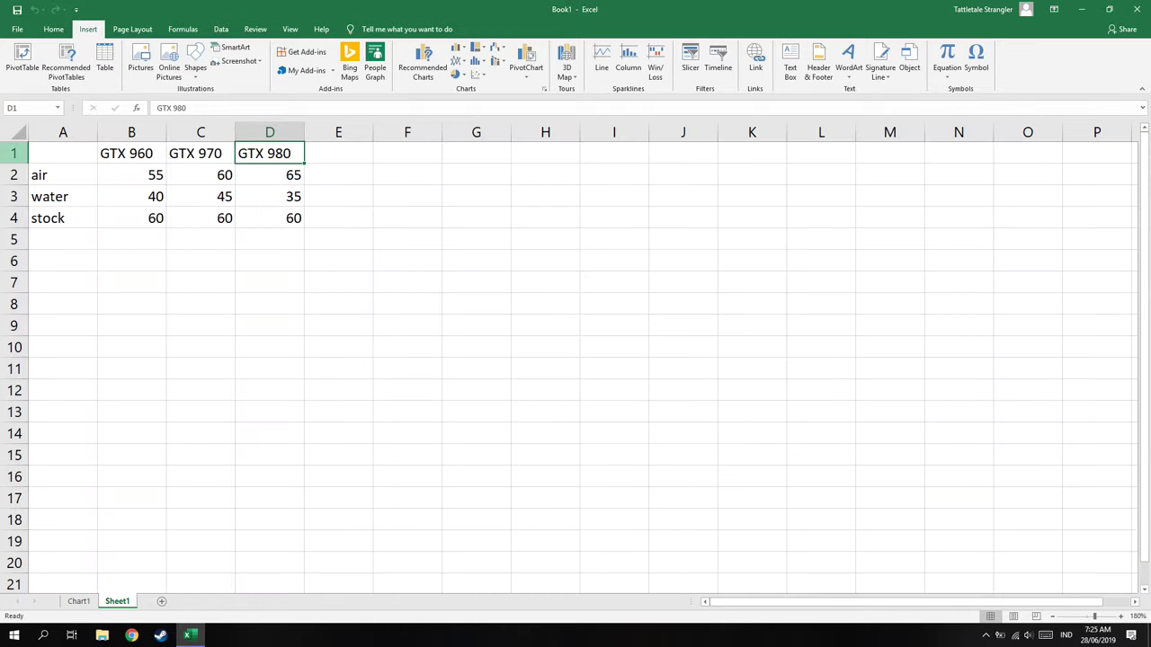
pyautogui.click(56, 219)
pyautogui.click(52, 176)
pyautogui.click(53, 189)
pyautogui.click(56, 232)
pyautogui.click(267, 216)
pyautogui.moveTo(267, 215); pyautogui.dragTo(63, 151)
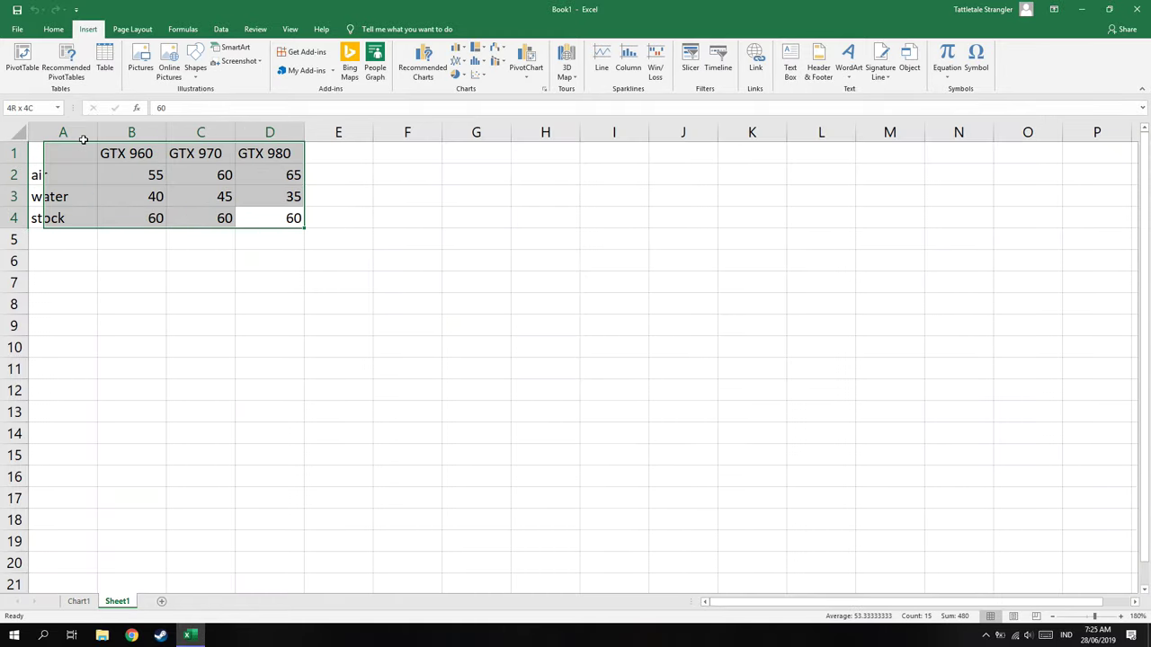
pyautogui.click(78, 601)
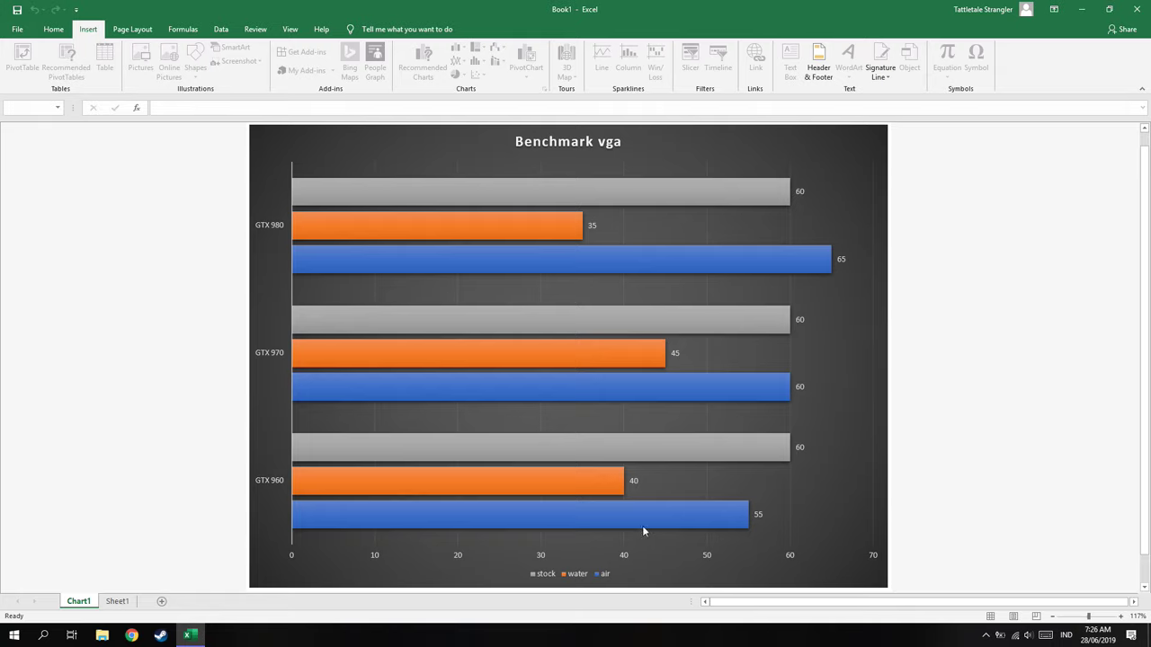
pyautogui.moveTo(661, 466)
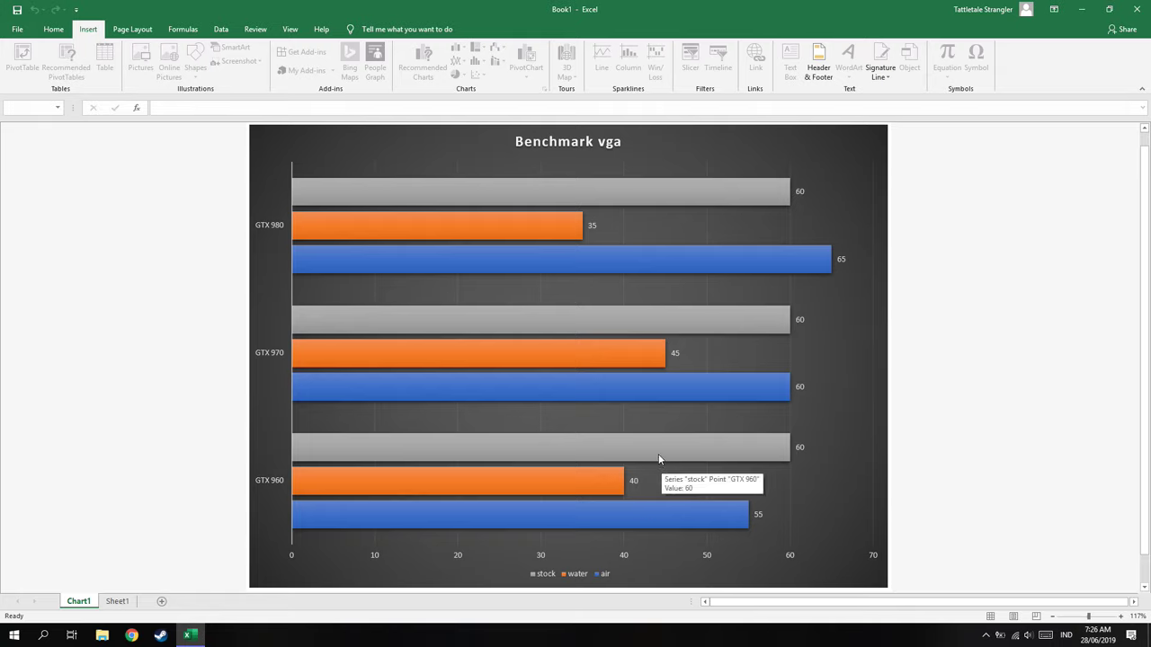